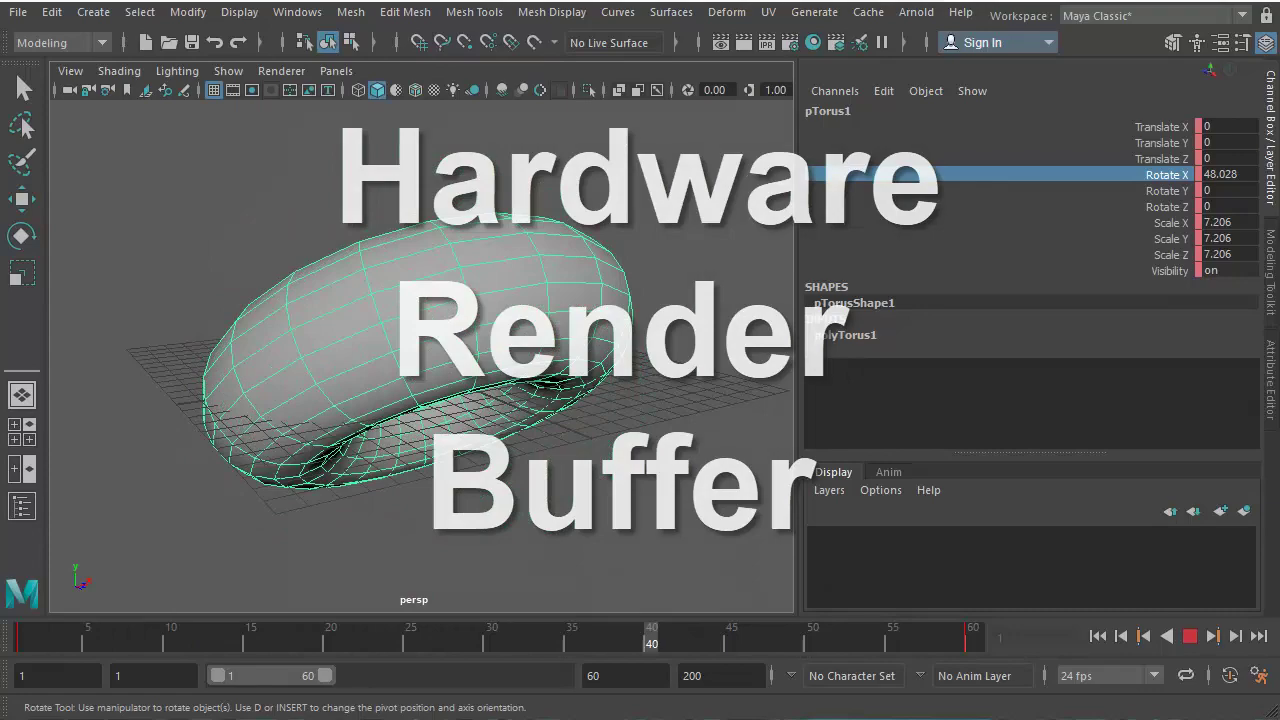
- Scrub to frame 23, play the torus rotation, then stop and rewind to frame 1
{"action": "left_click", "coordinate": [1187, 641]}
{"action": "left_click", "coordinate": [380, 645]}
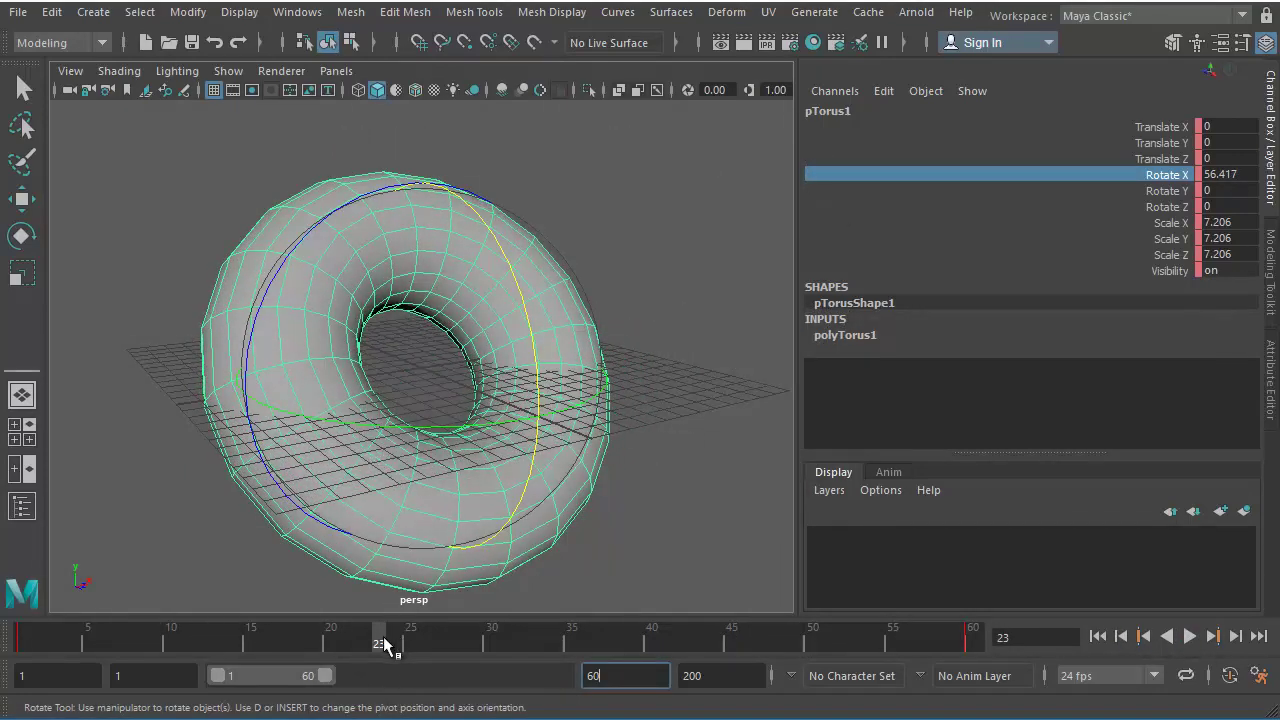
{"action": "key", "text": "alt+v"}
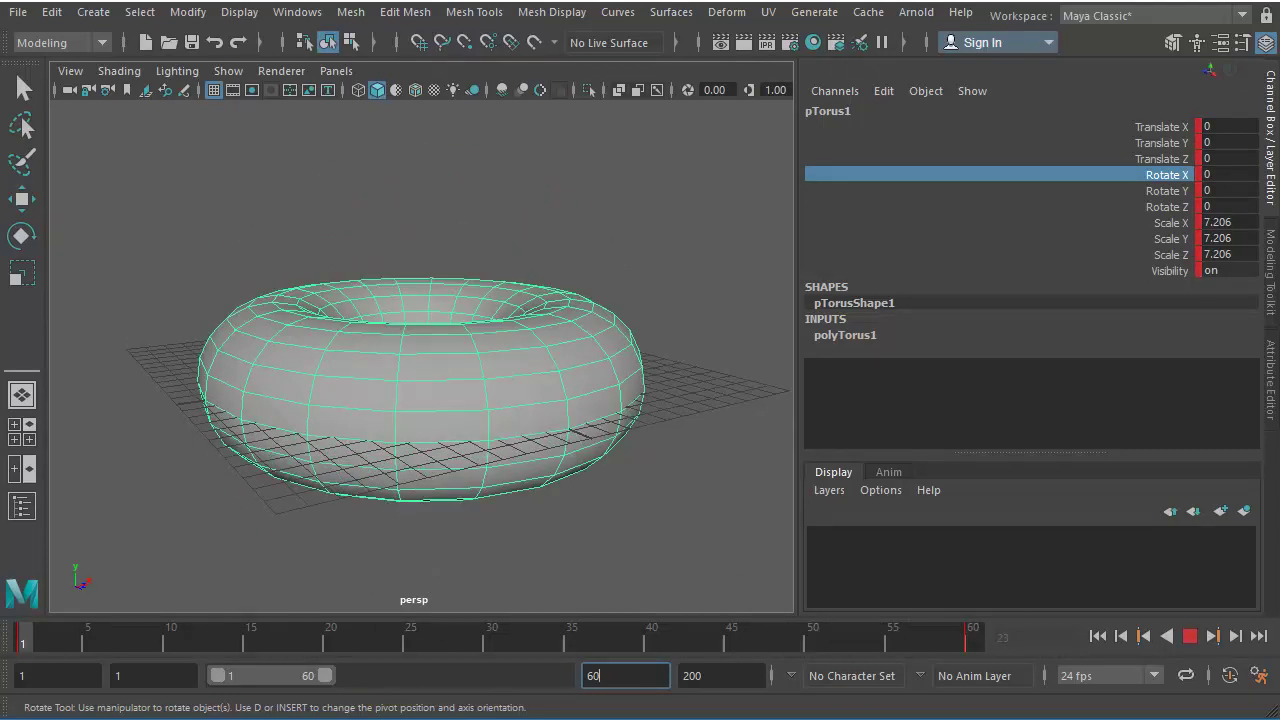
{"action": "key", "text": "alt+shift+v"}
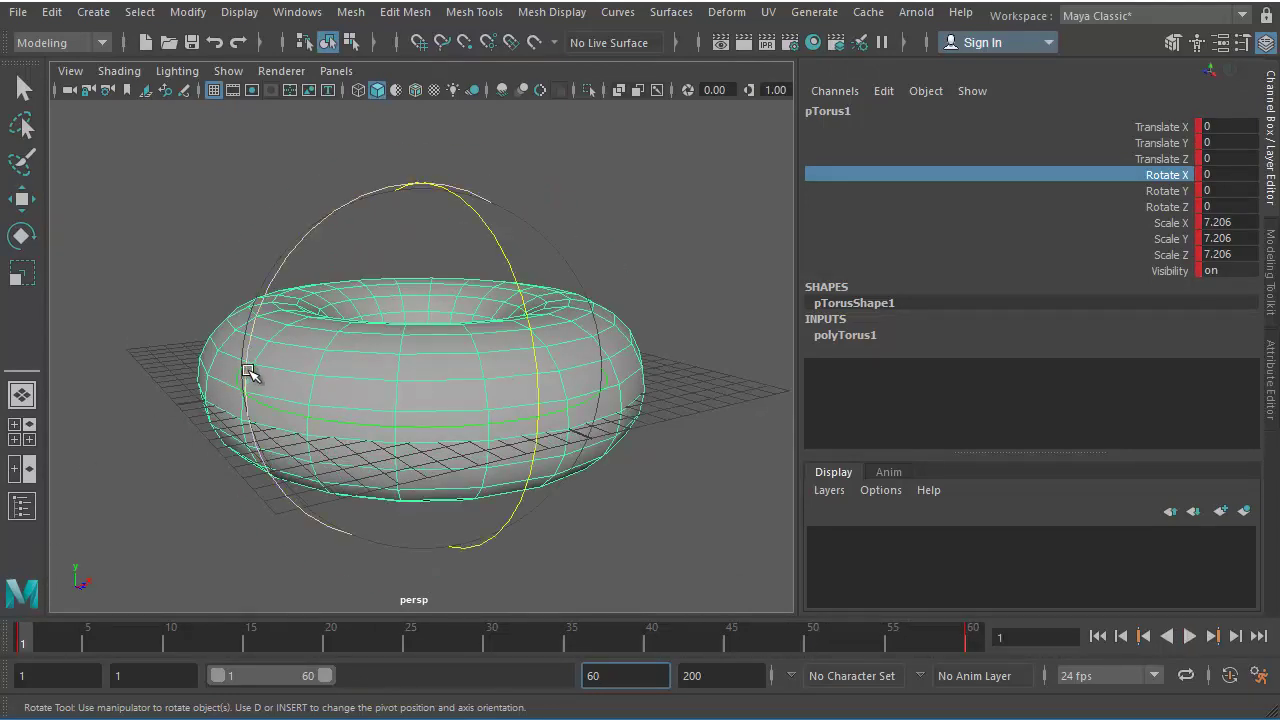
- Open the Hardware Render Buffer, move it aside, and test render the shaded torus at frame 1
{"action": "left_click", "coordinate": [313, 16]}
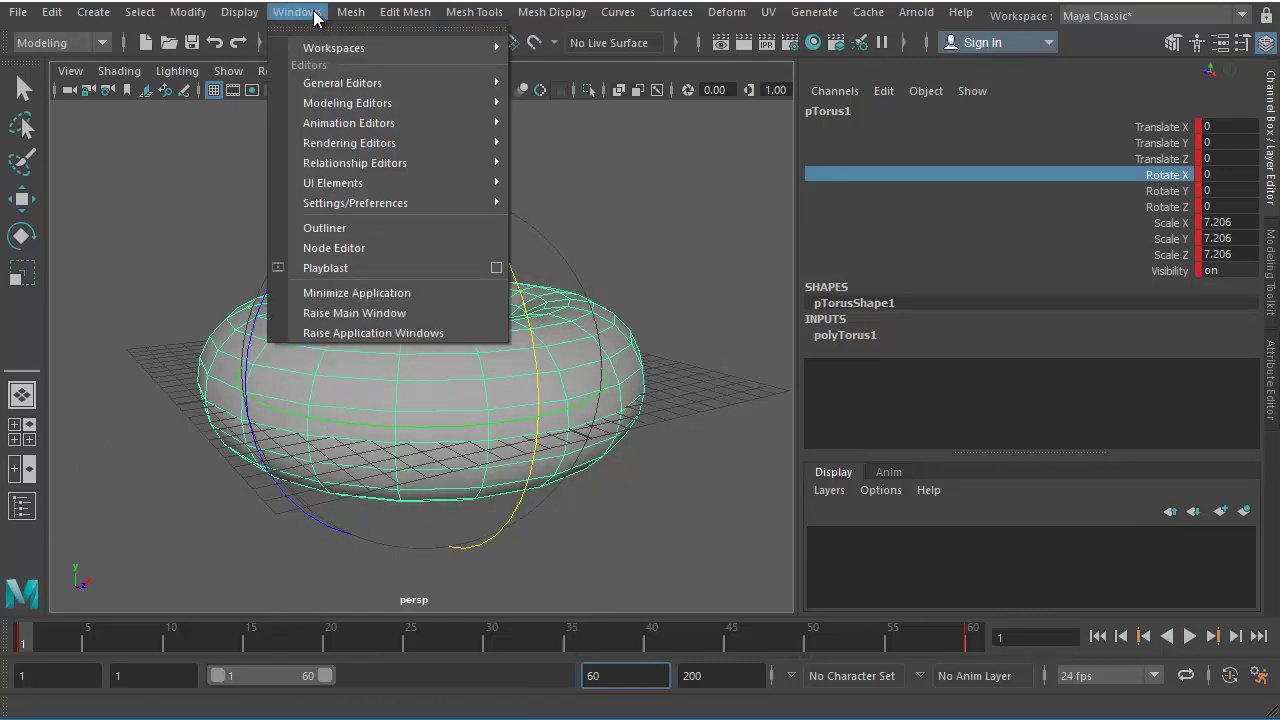
{"action": "mouse_move", "coordinate": [318, 148]}
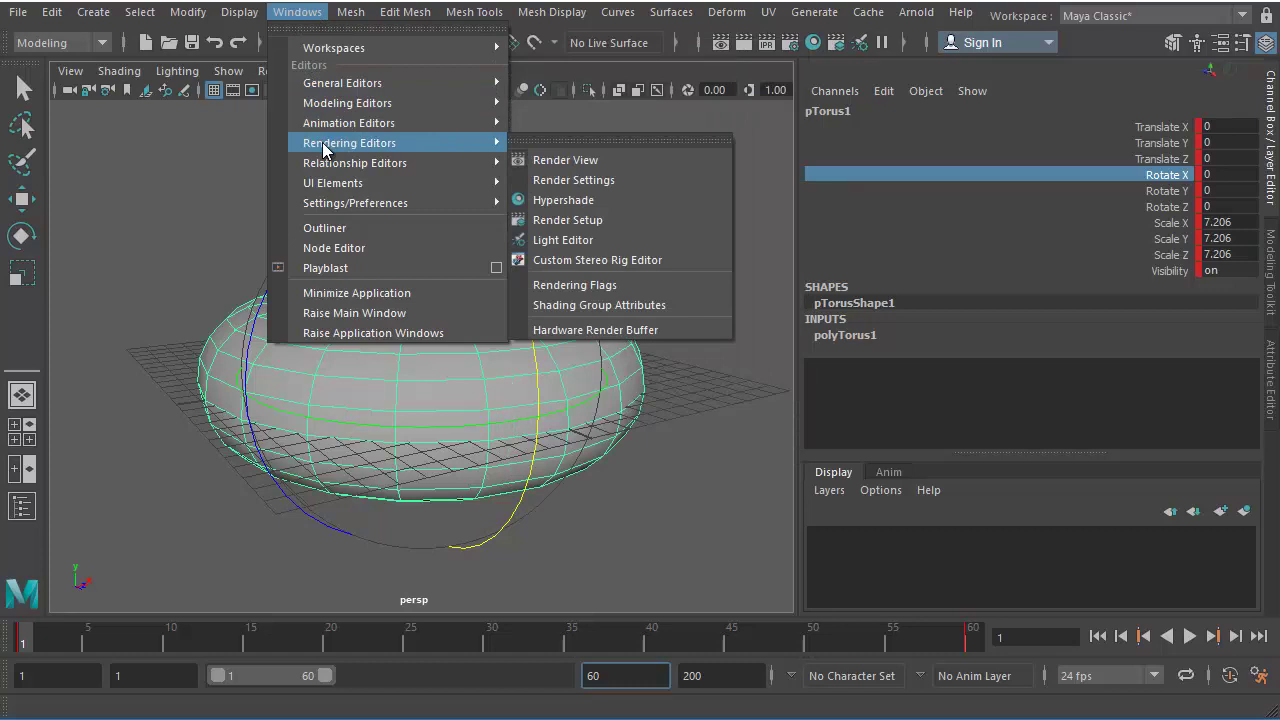
{"action": "left_click", "coordinate": [620, 338]}
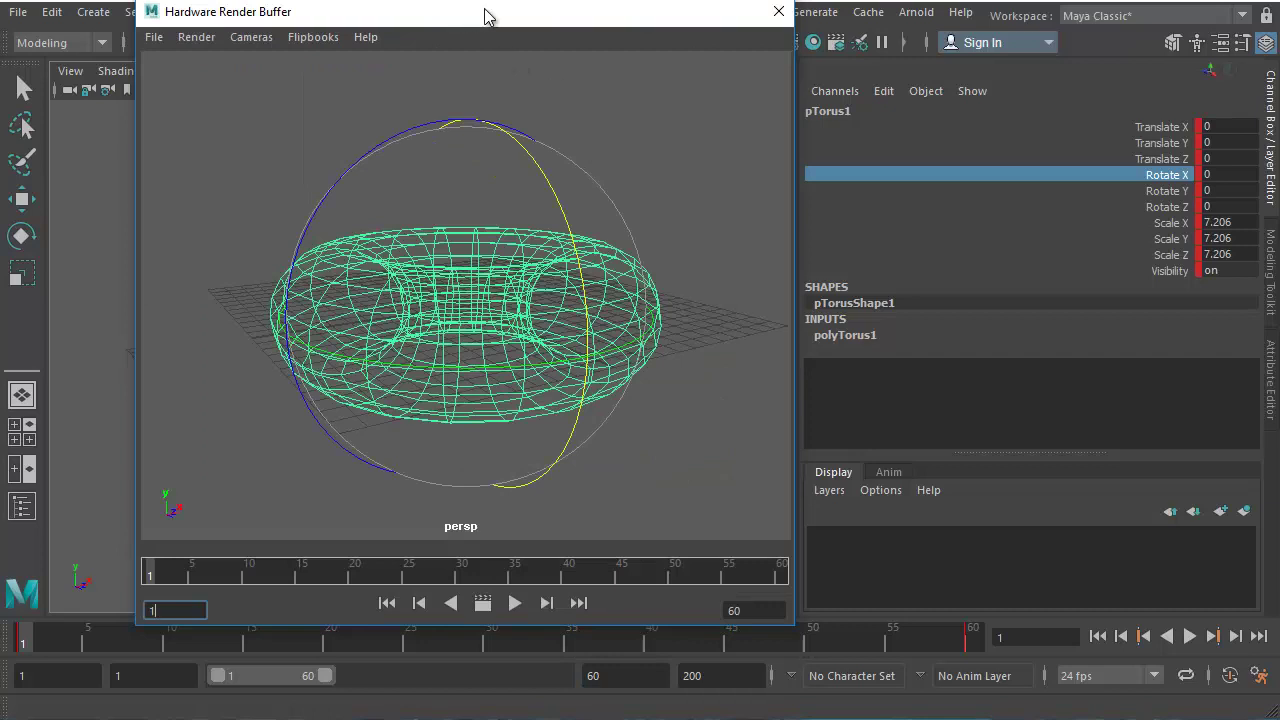
{"action": "left_click_drag", "start_coordinate": [485, 15], "coordinate": [638, 29]}
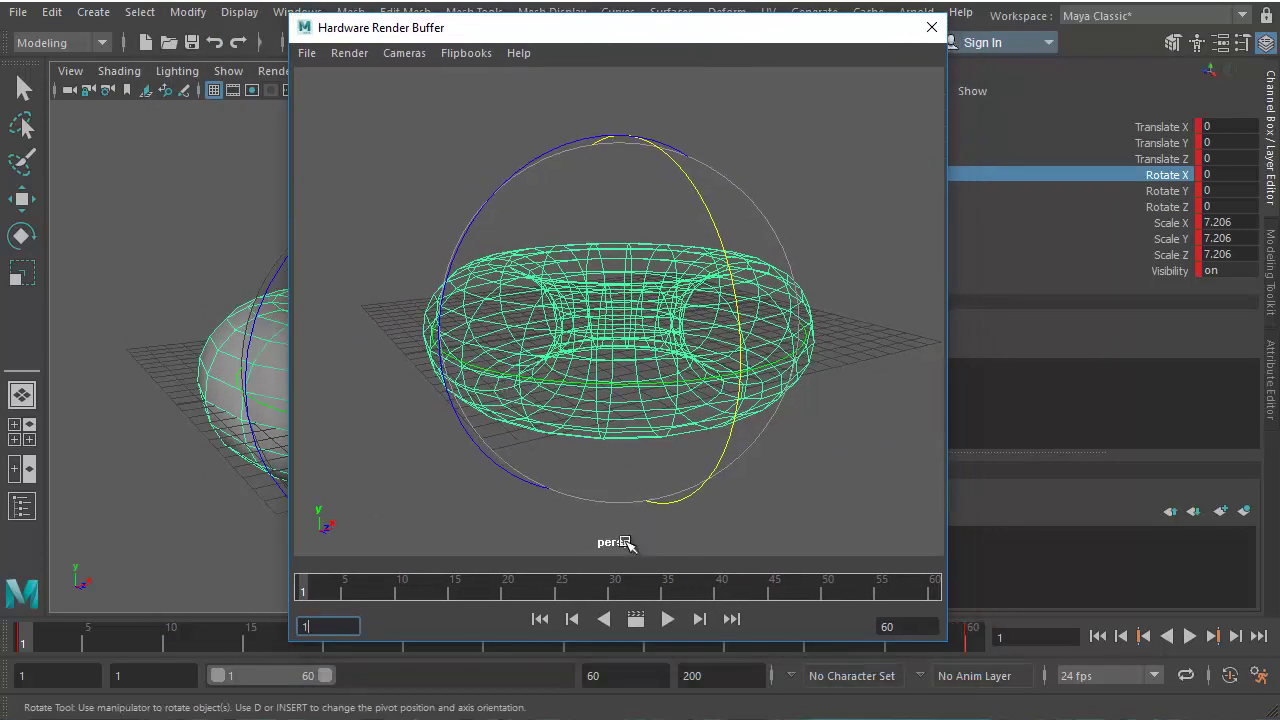
{"action": "left_click", "coordinate": [636, 619]}
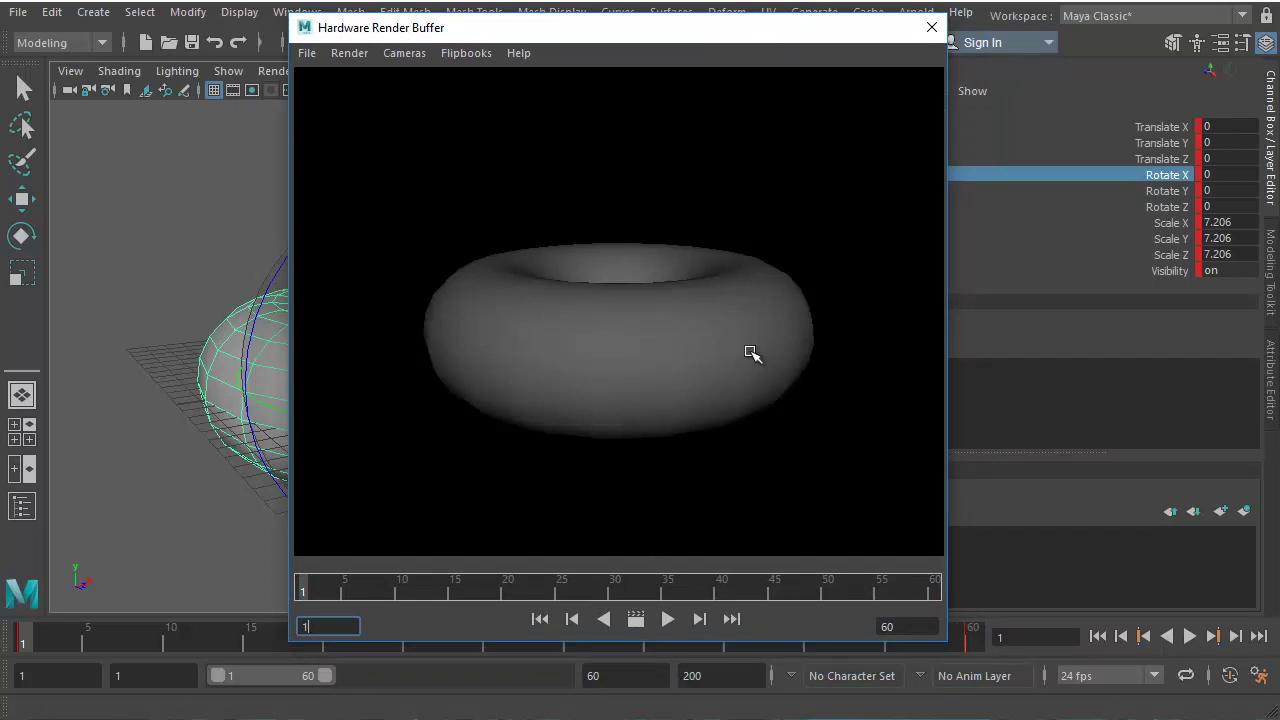
- Show defaultHardwareRenderGlobals via Render > Attributes, listing filename im, frames 1–10 and Targa output
{"action": "left_click", "coordinate": [354, 54]}
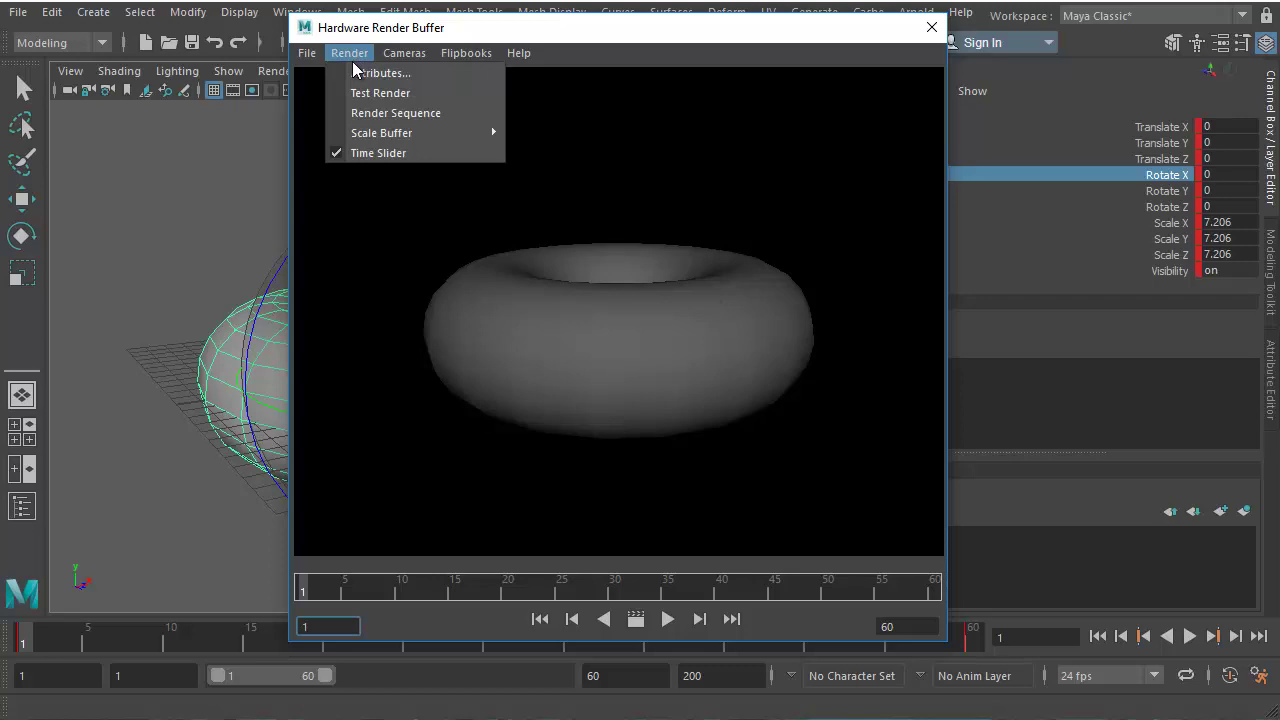
{"action": "left_click", "coordinate": [356, 73]}
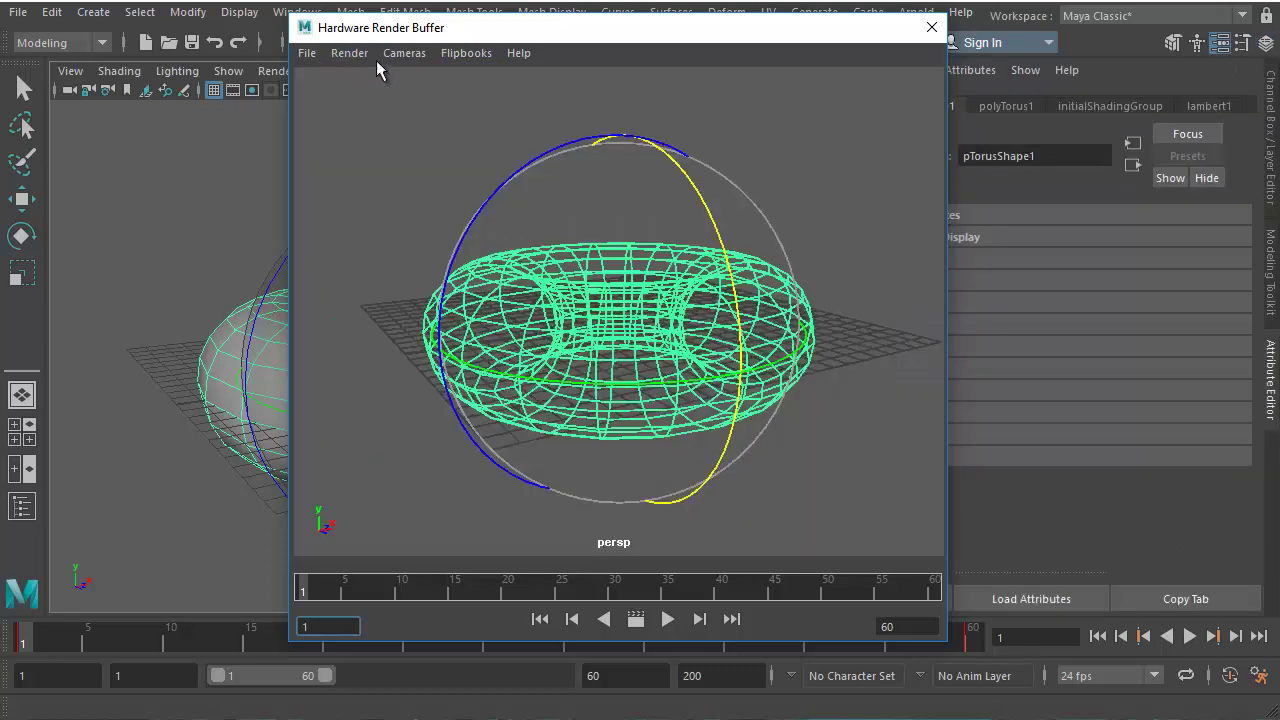
{"action": "left_click_drag", "start_coordinate": [448, 31], "coordinate": [238, 53]}
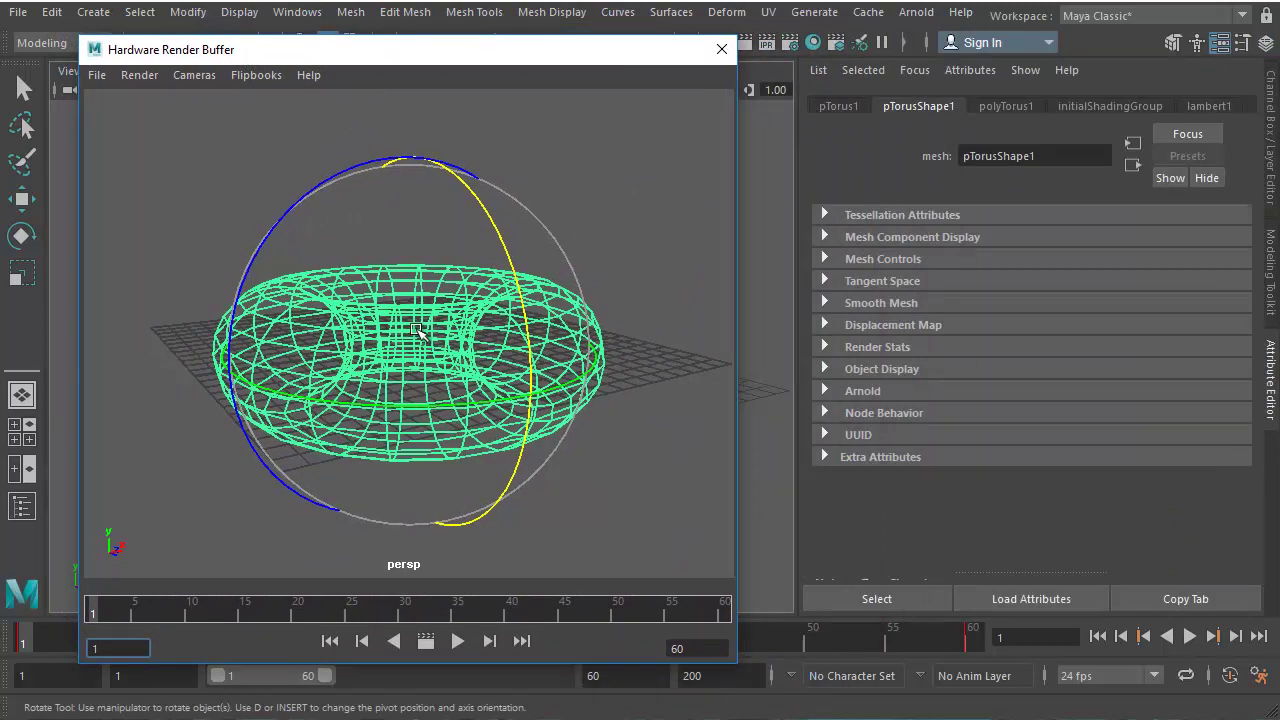
{"action": "left_click", "coordinate": [139, 75]}
{"action": "left_click", "coordinate": [141, 96]}
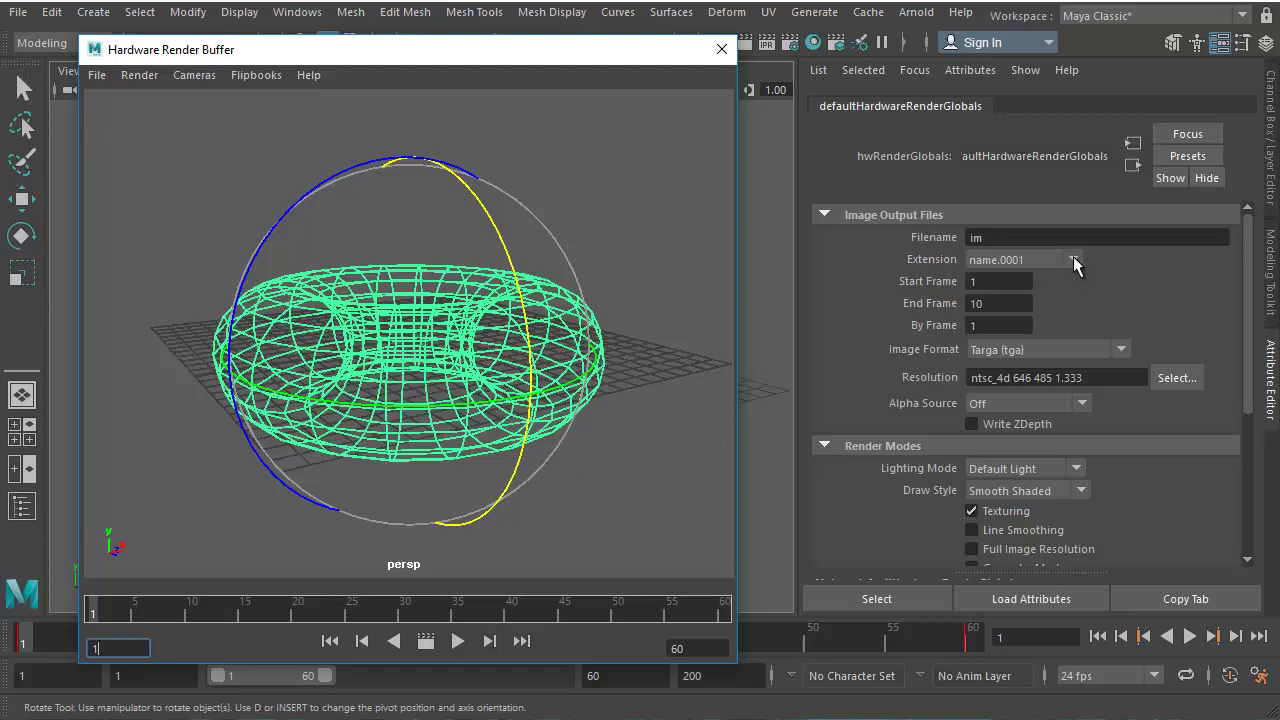
- Name the hardware render output 'Spin' with name.0001.ext frame numbering
{"action": "double_click", "coordinate": [973, 237]}
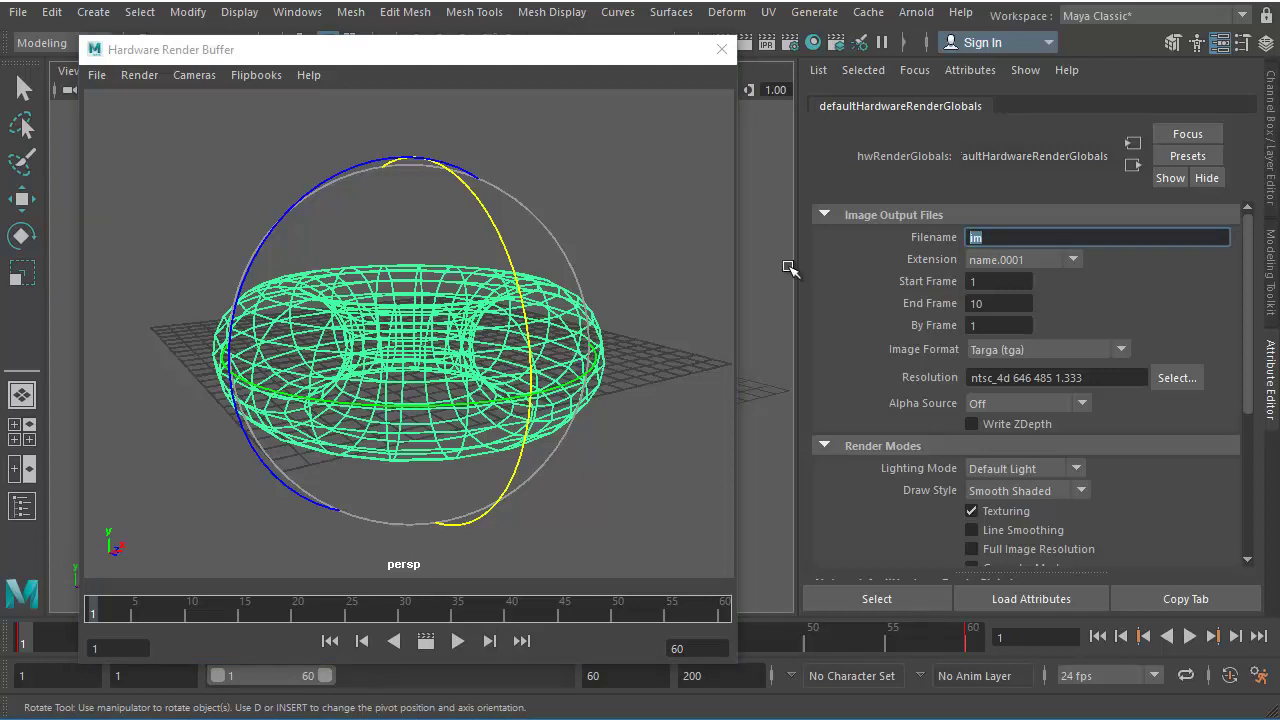
{"action": "type", "text": "Spin"}
{"action": "left_click", "coordinate": [1030, 262]}
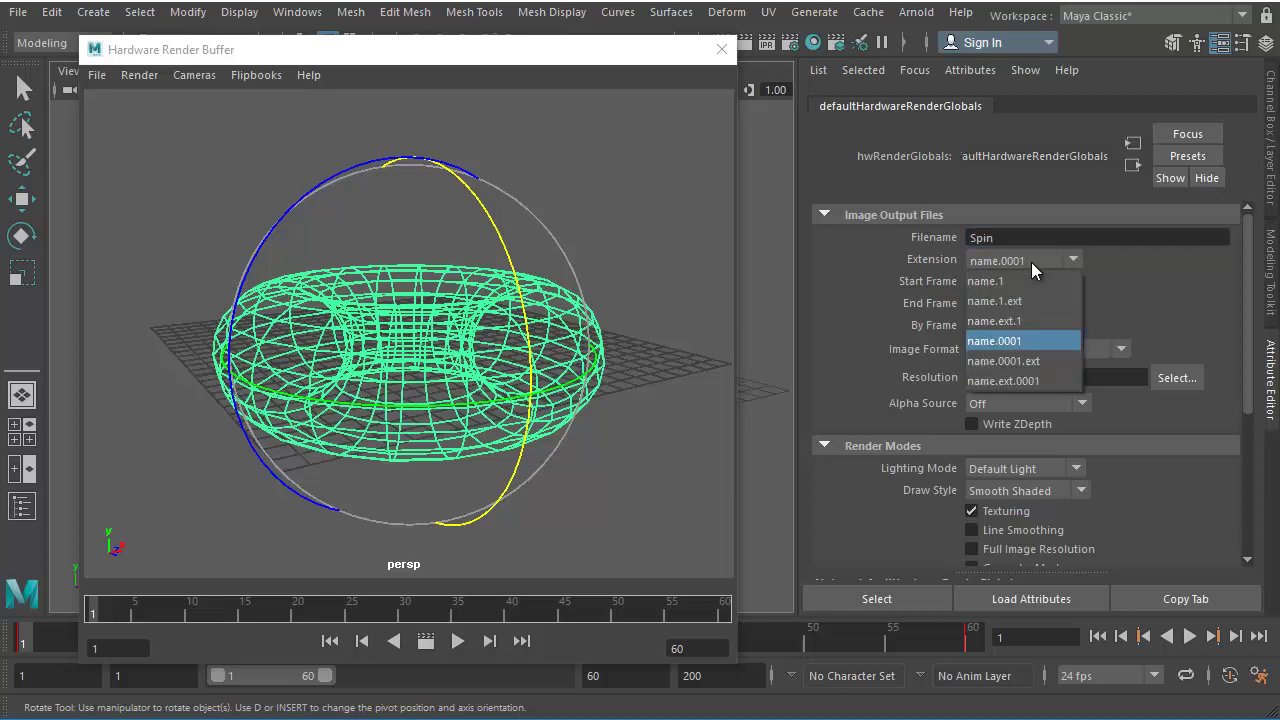
{"action": "left_click", "coordinate": [1037, 359]}
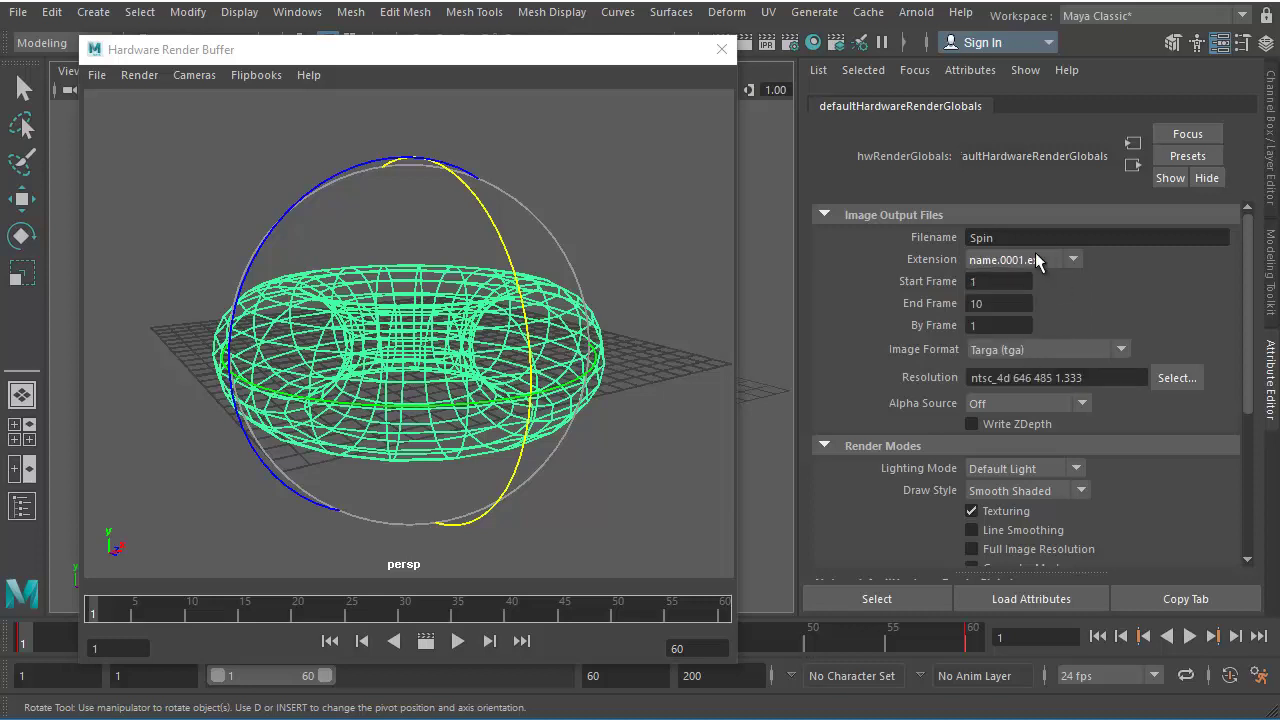
- Set the end frame to 60 and keep the image format as Targa (tga)
{"action": "left_click", "coordinate": [997, 303]}
{"action": "double_click", "coordinate": [997, 303]}
{"action": "left_click", "coordinate": [997, 303]}
{"action": "type", "text": "60"}
{"action": "key", "text": "BackSpace"}
{"action": "key", "text": "BackSpace"}
{"action": "left_click", "coordinate": [1115, 352]}
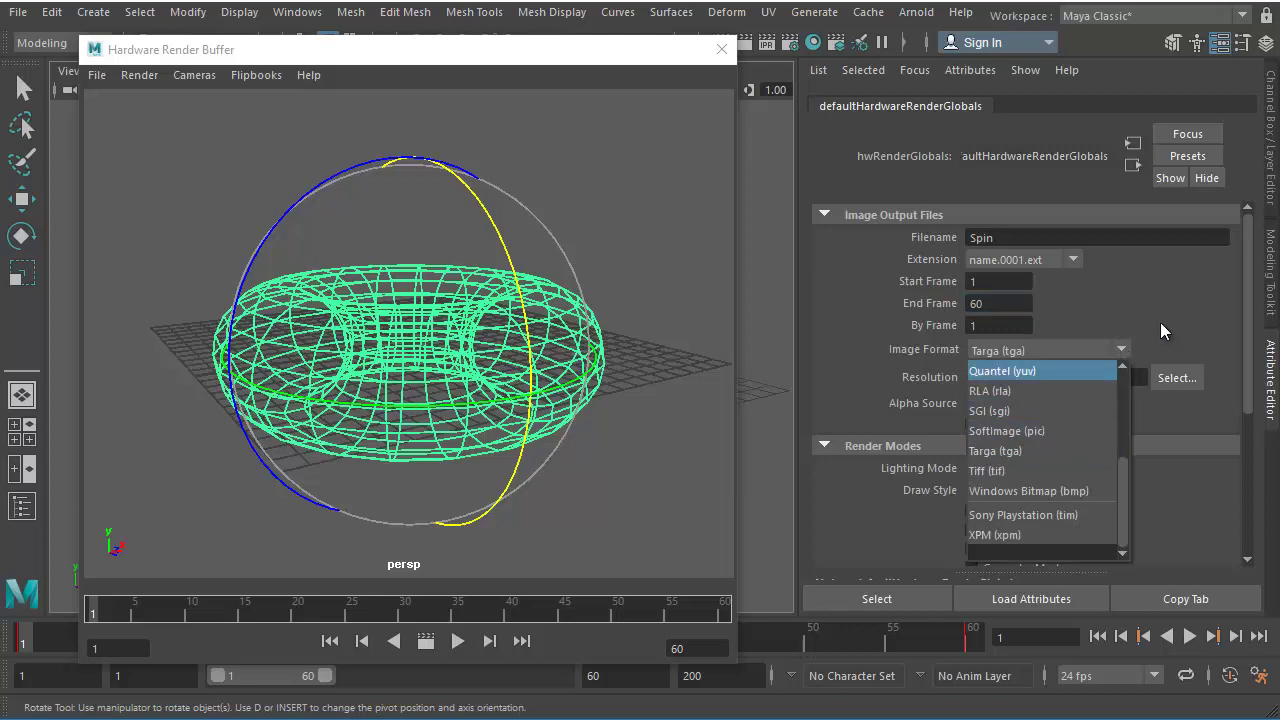
{"action": "left_click", "coordinate": [1180, 288]}
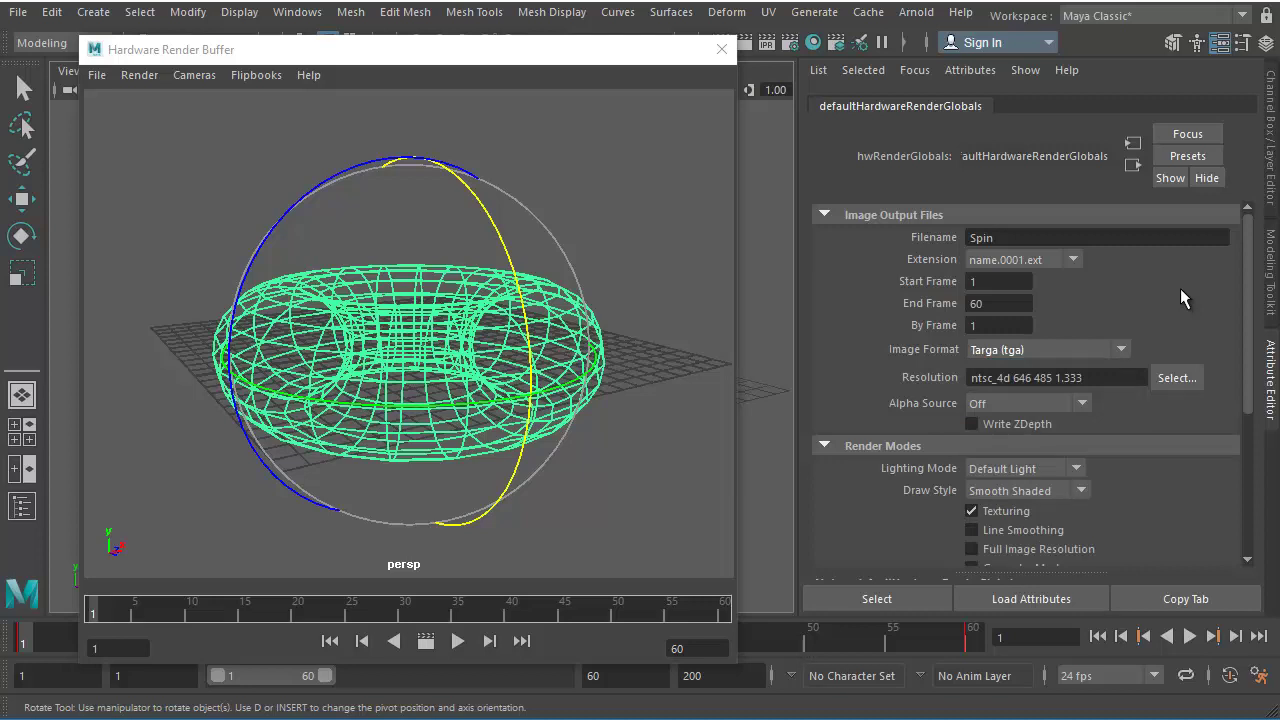
- Pick the 640x480 image size preset, replacing ntsc_4d, for the hardware render resolution
{"action": "left_click", "coordinate": [1161, 385]}
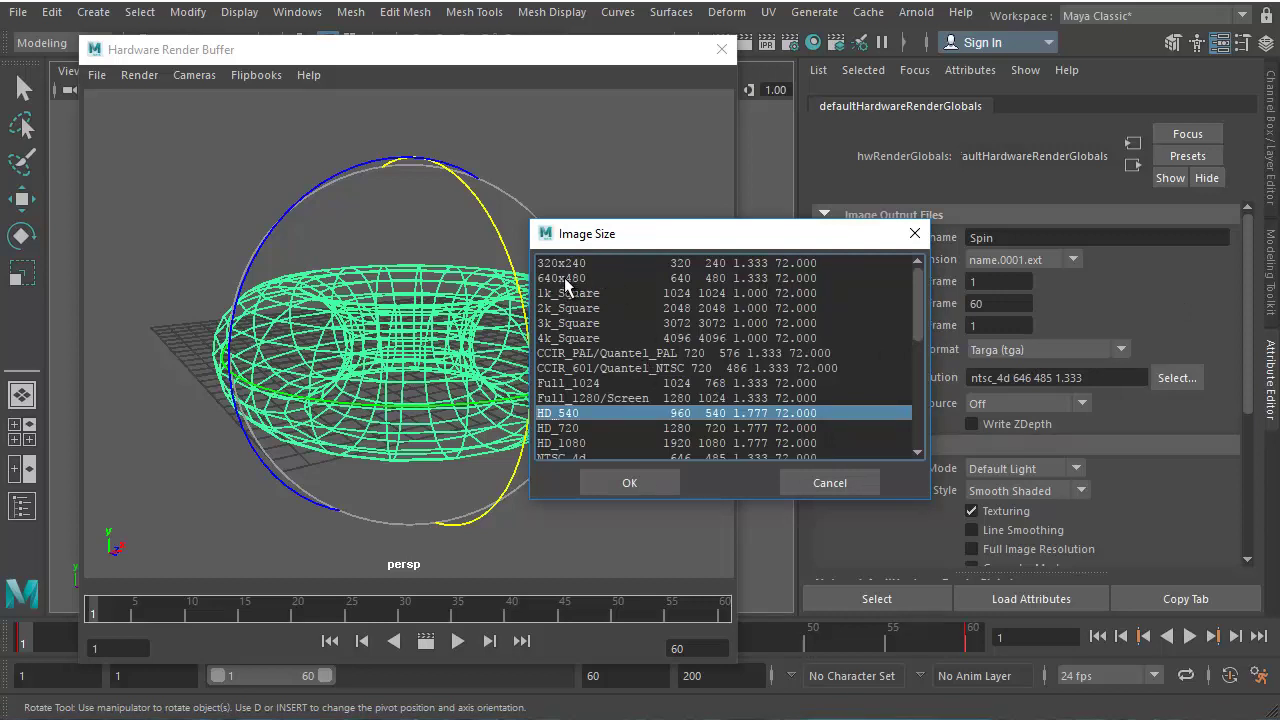
{"action": "left_click", "coordinate": [622, 278]}
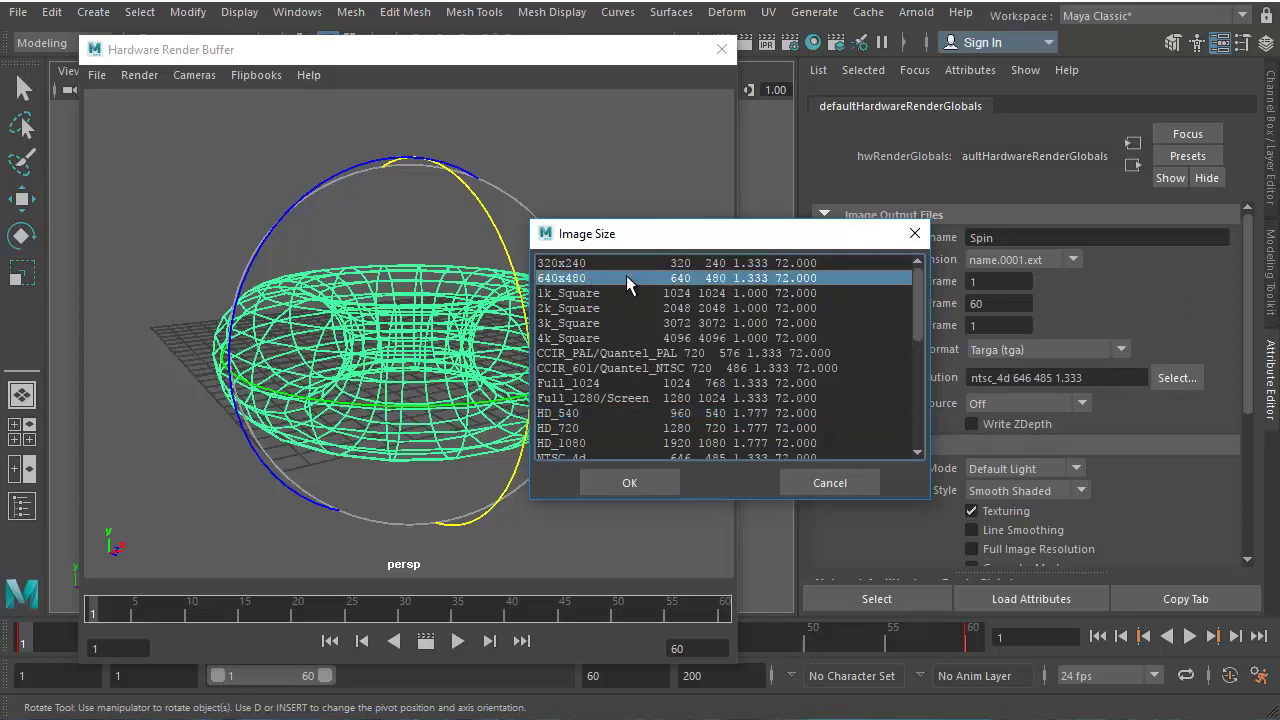
{"action": "left_click", "coordinate": [605, 482]}
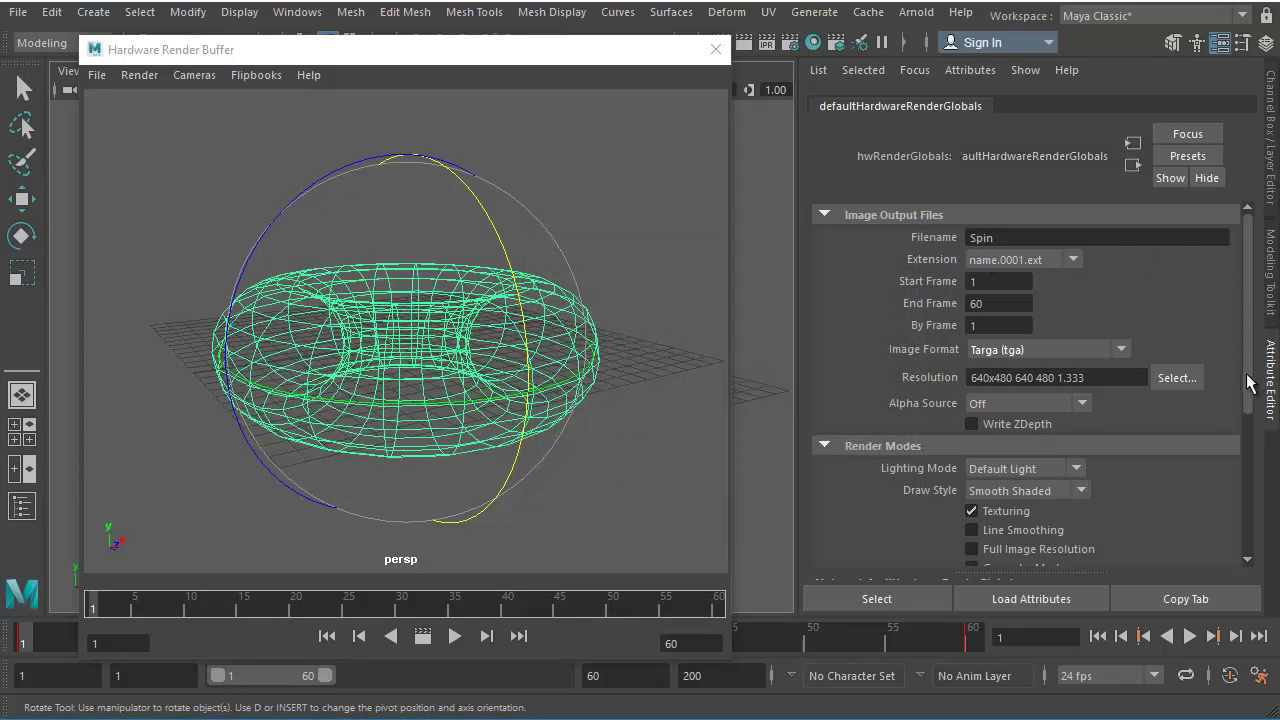
- Change the draw style to Wireframe and test render the torus as blue wireframe on black
{"action": "left_click_drag", "start_coordinate": [1246, 398], "coordinate": [1237, 452]}
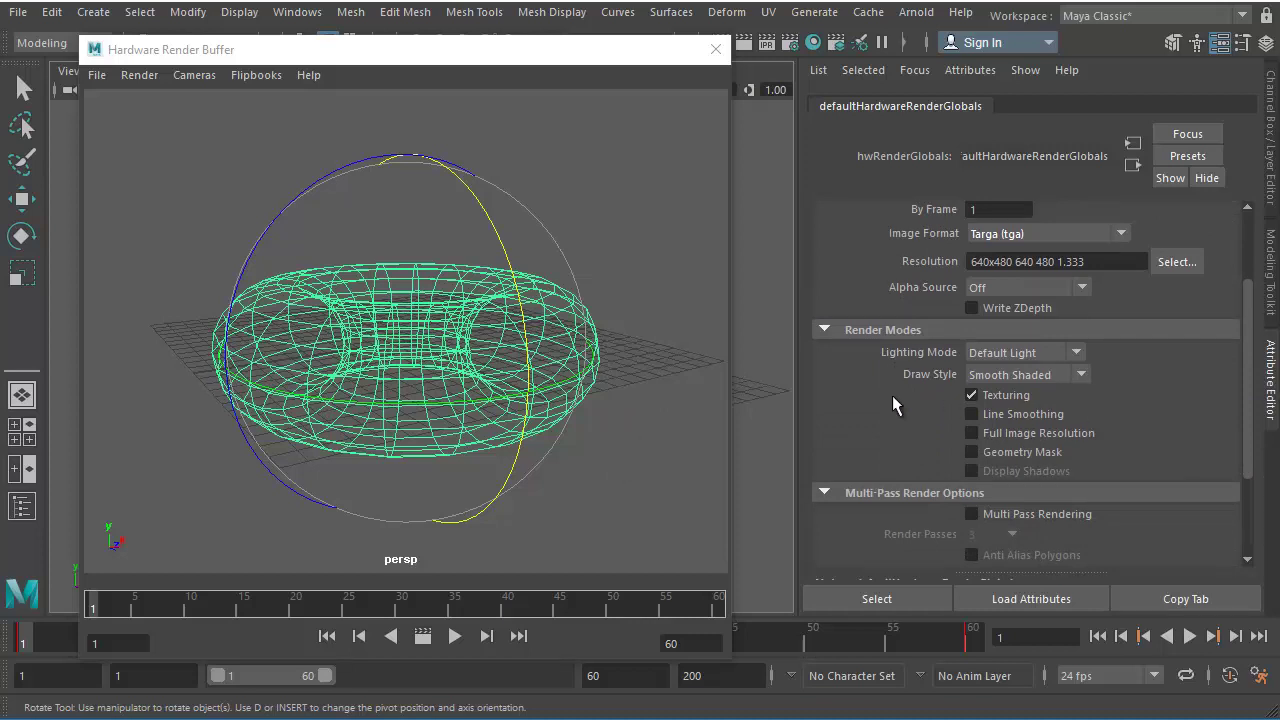
{"action": "left_click", "coordinate": [1030, 379]}
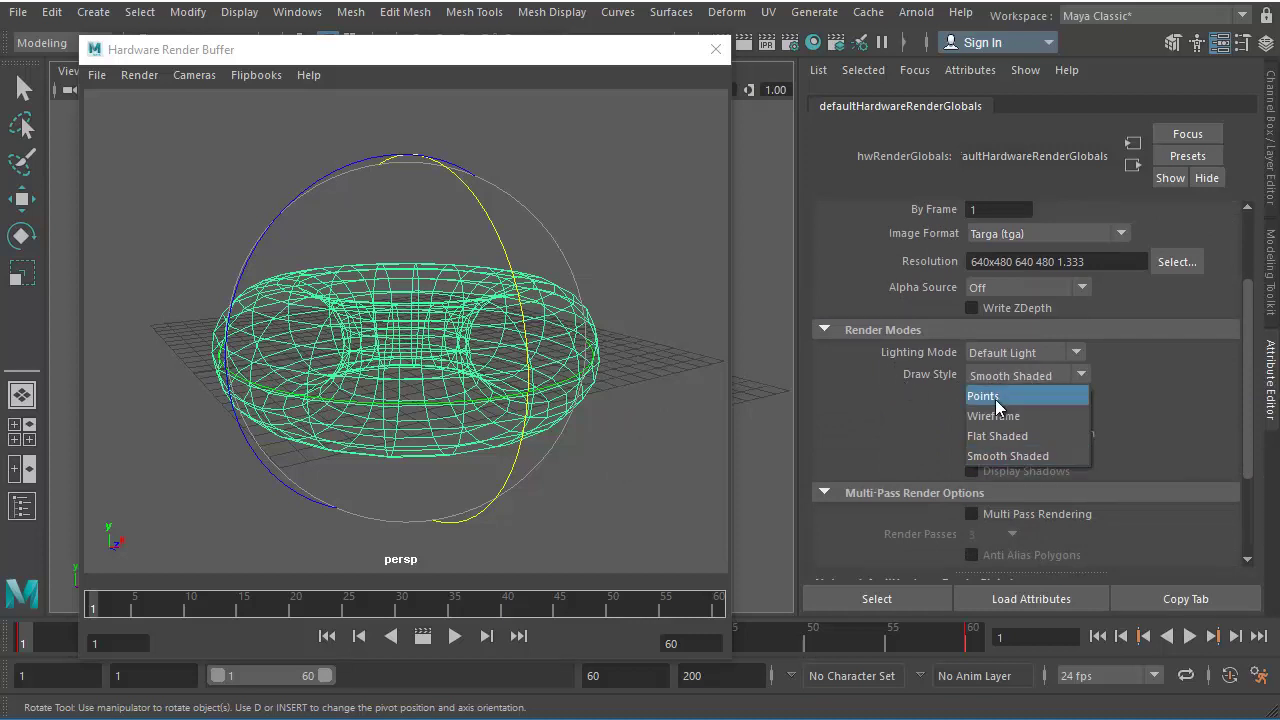
{"action": "left_click", "coordinate": [1006, 416]}
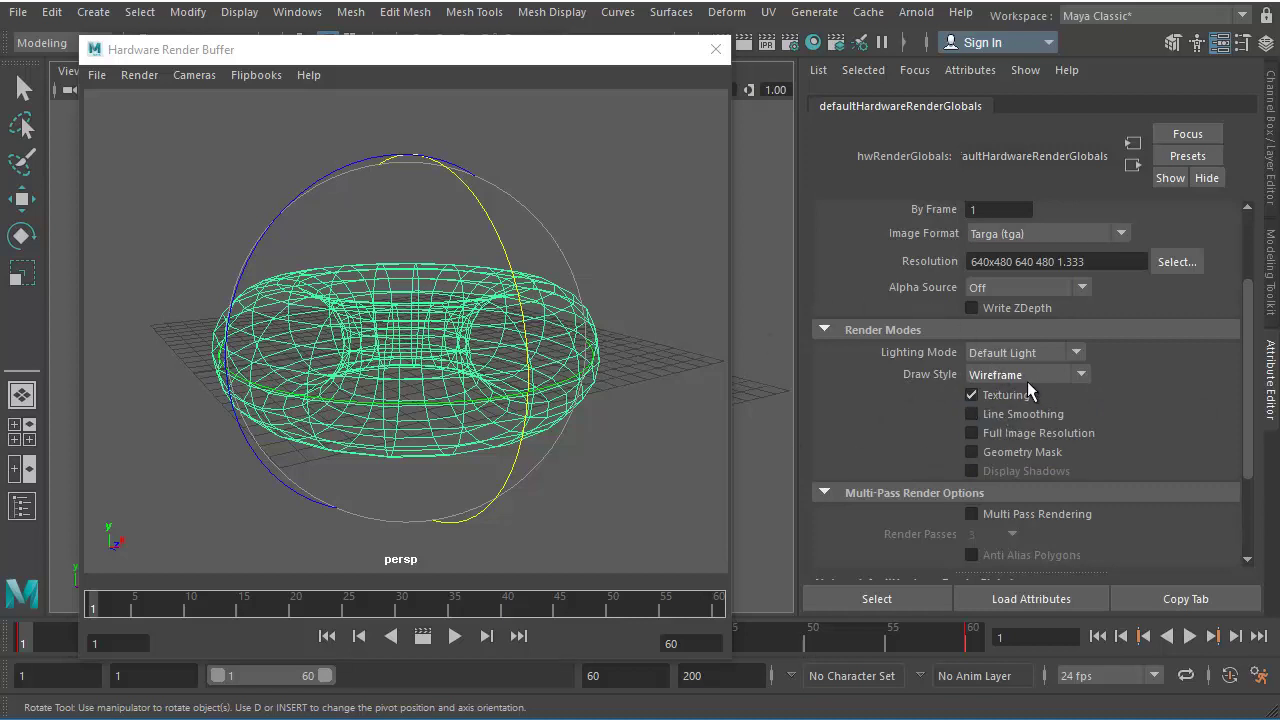
{"action": "left_click", "coordinate": [422, 637]}
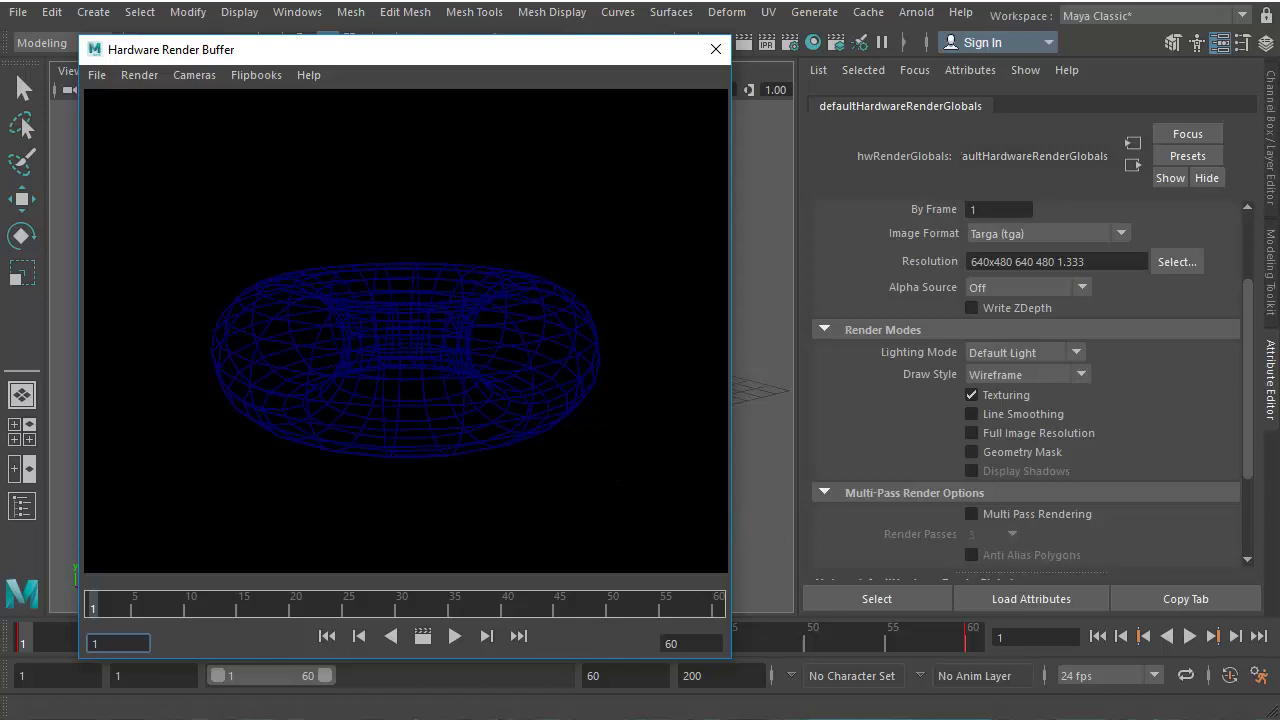
- Turn on Multi Pass Rendering with 16 render passes and Anti Alias Polygons
{"action": "scroll", "coordinate": [1197, 499], "scroll_direction": "down", "scroll_amount": 2}
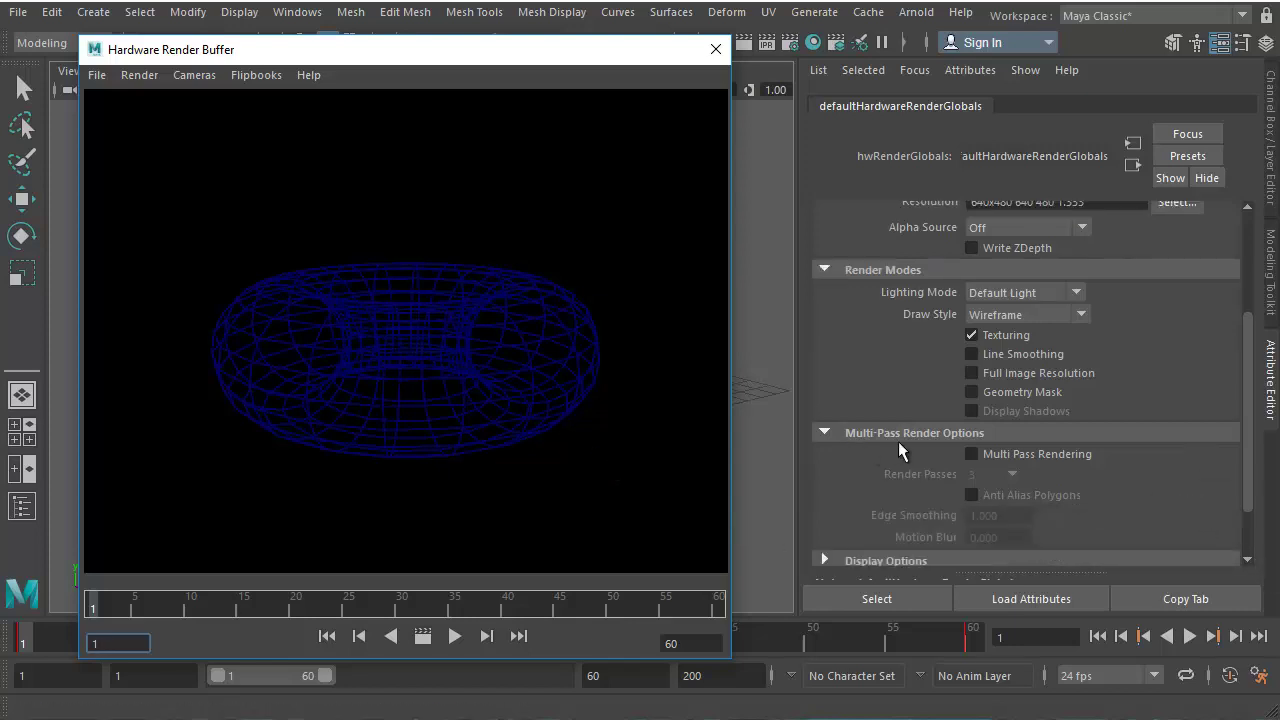
{"action": "left_click", "coordinate": [971, 454]}
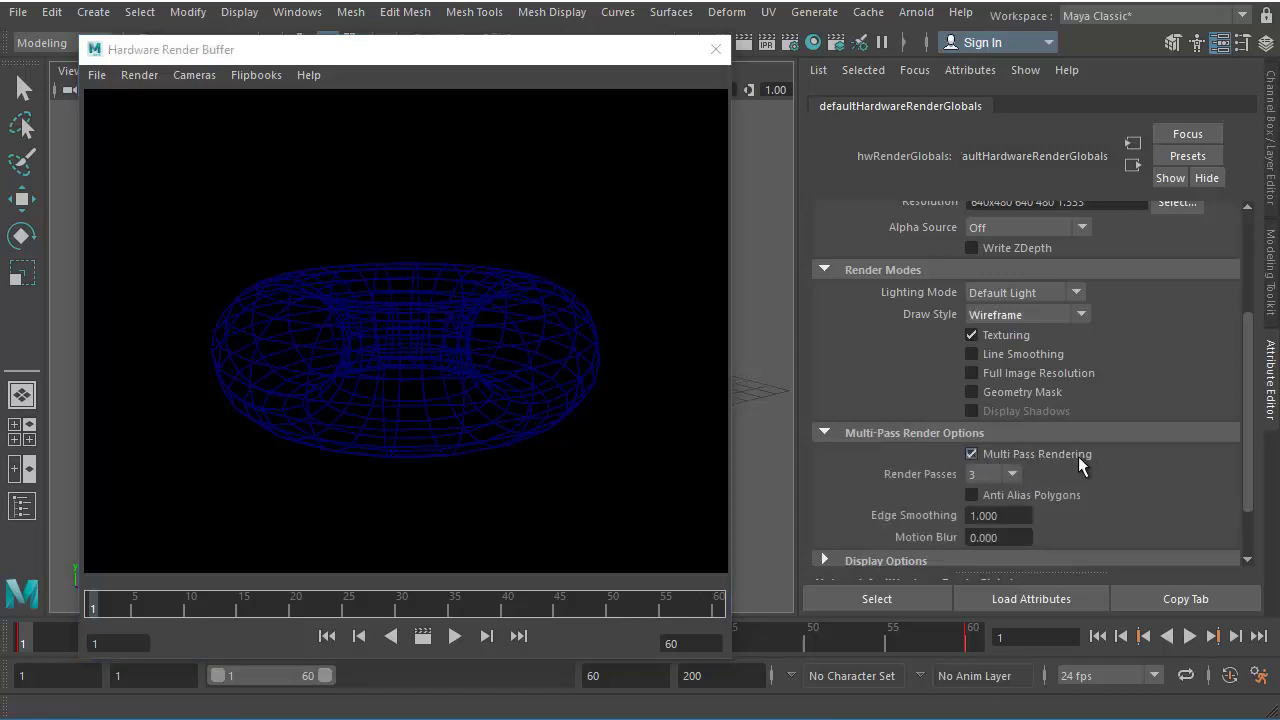
{"action": "left_click", "coordinate": [1007, 476]}
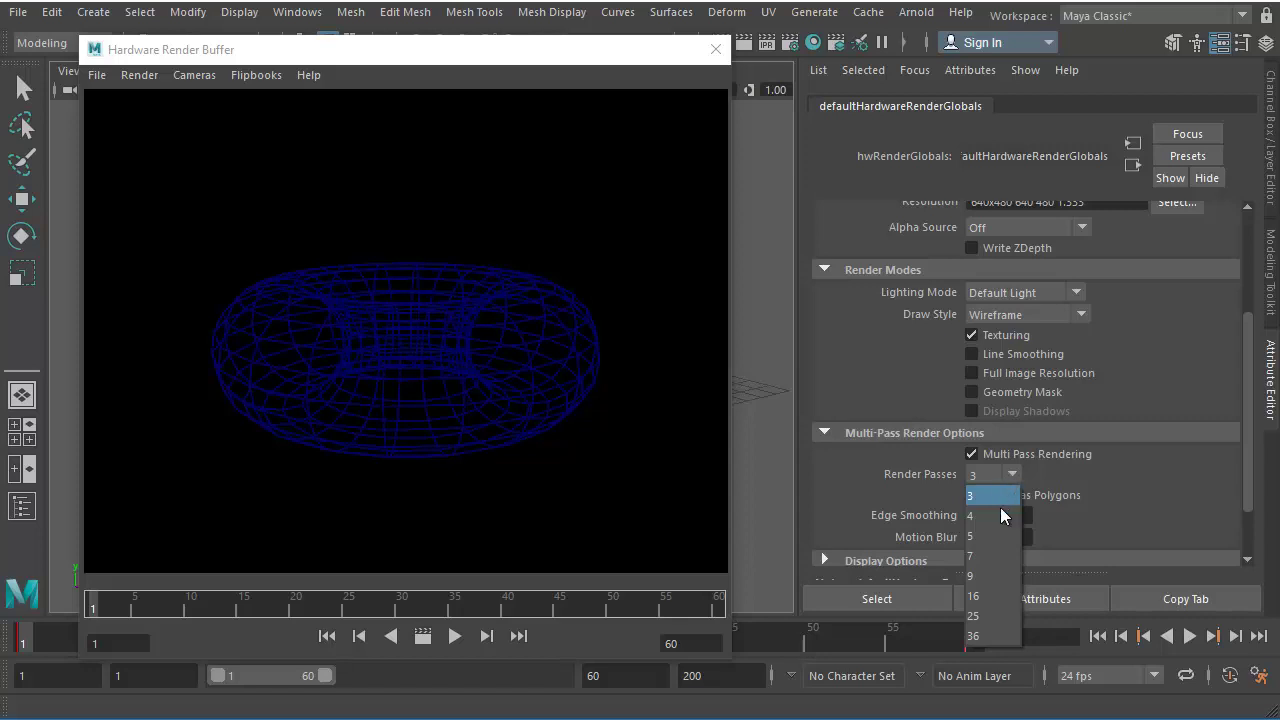
{"action": "left_click", "coordinate": [983, 598]}
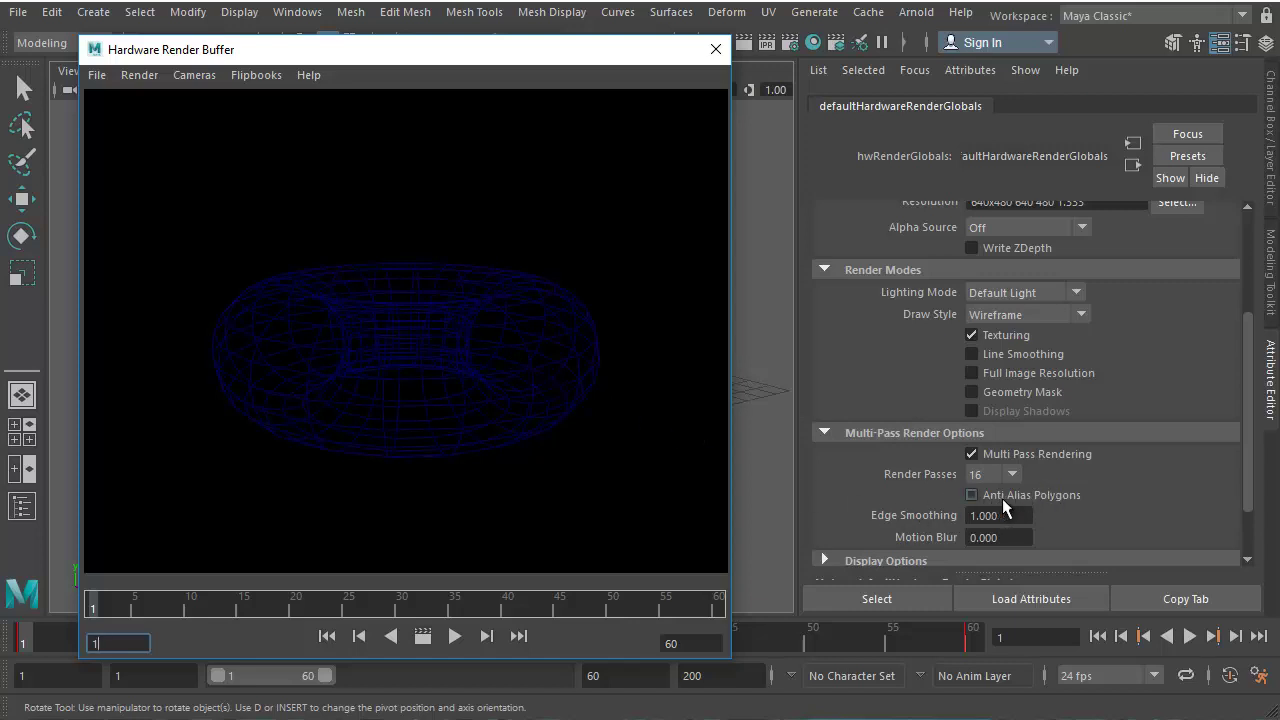
{"action": "left_click", "coordinate": [1033, 493]}
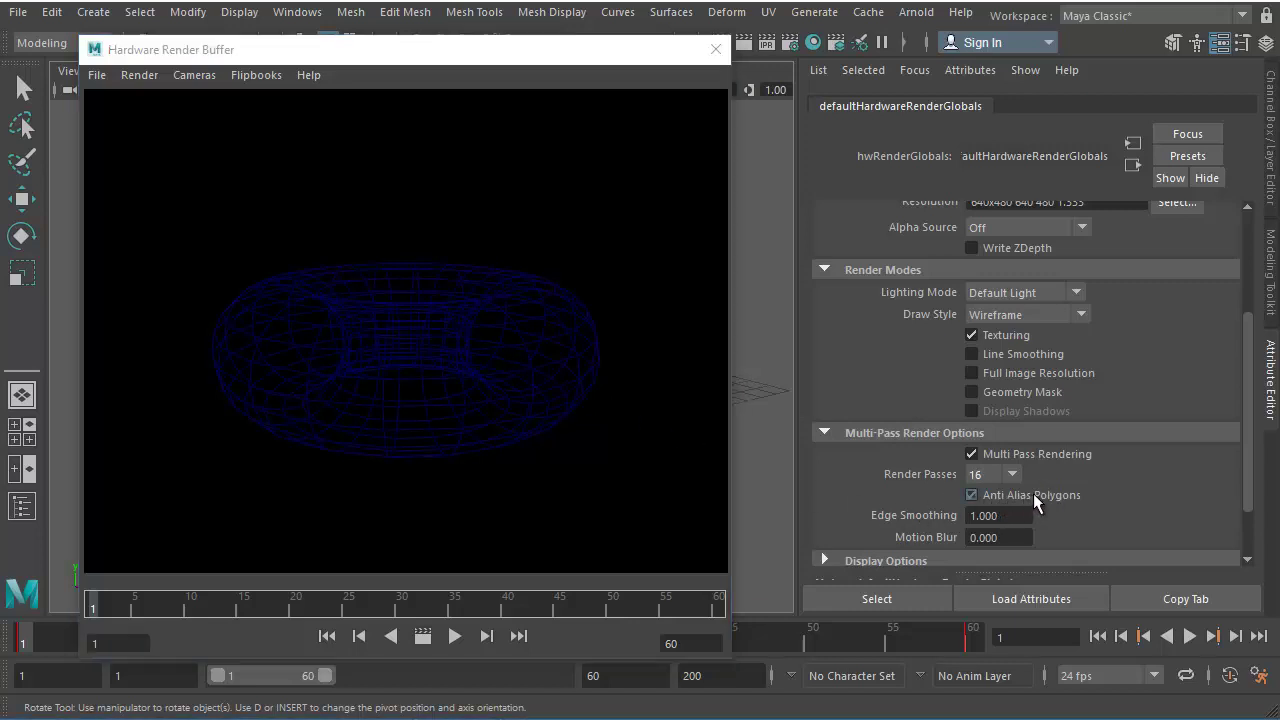
- Re-render the torus as a green wireframe and move the render buffer further right
{"action": "left_click", "coordinate": [422, 637]}
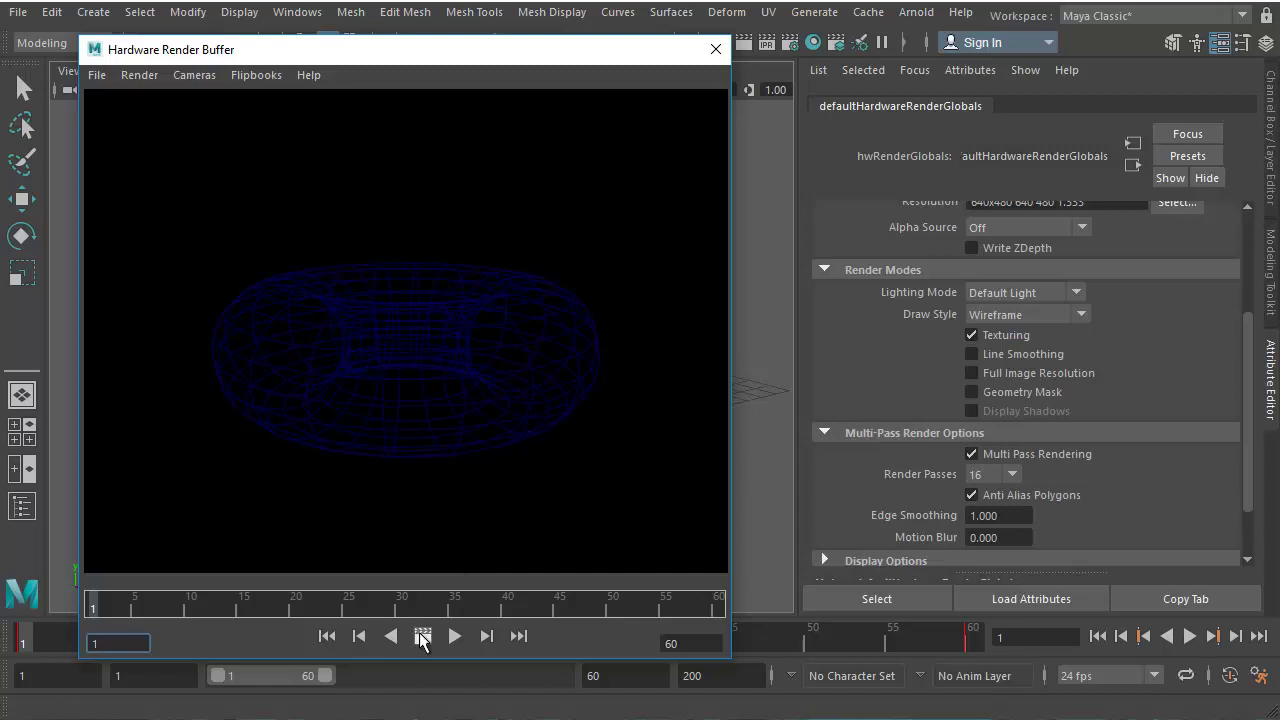
{"action": "left_click", "coordinate": [422, 638]}
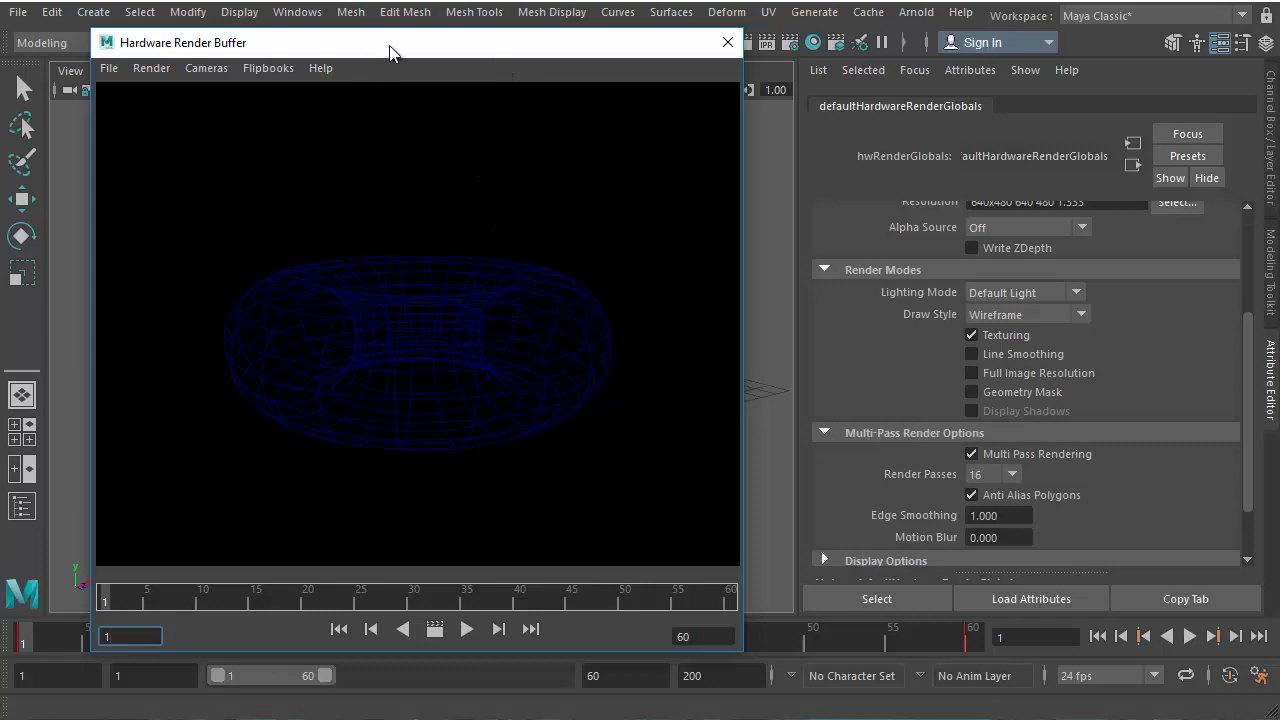
{"action": "left_click_drag", "start_coordinate": [390, 52], "coordinate": [870, 31]}
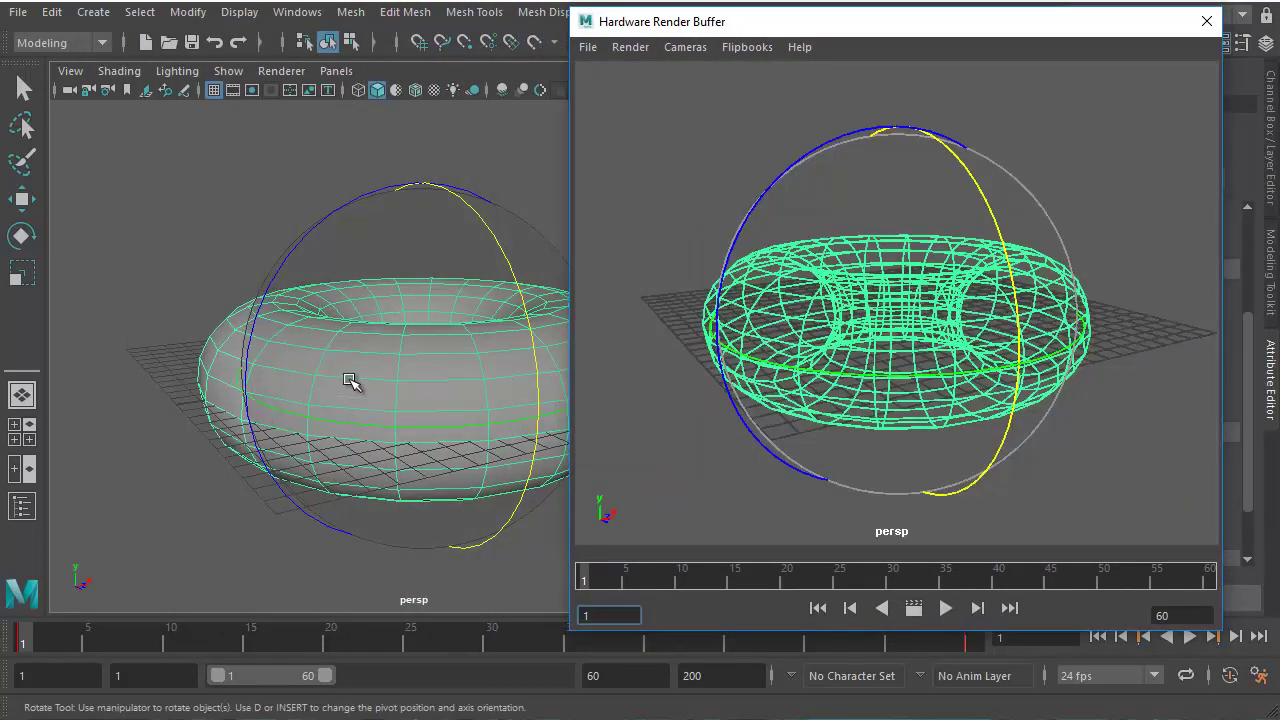
- Turn on Toggle Backface Culling for the torus from the Polygon Display marking menu
{"action": "right_click", "coordinate": [350, 297], "text": "shift"}
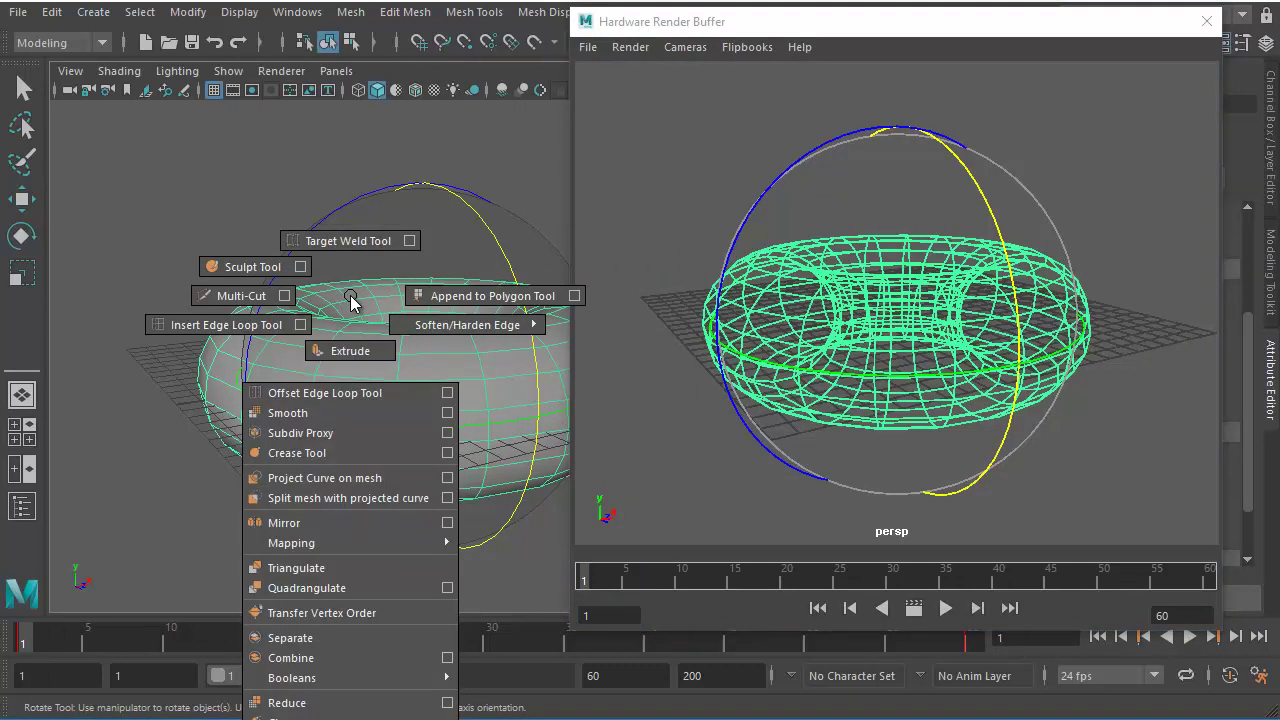
{"action": "left_click", "coordinate": [351, 299]}
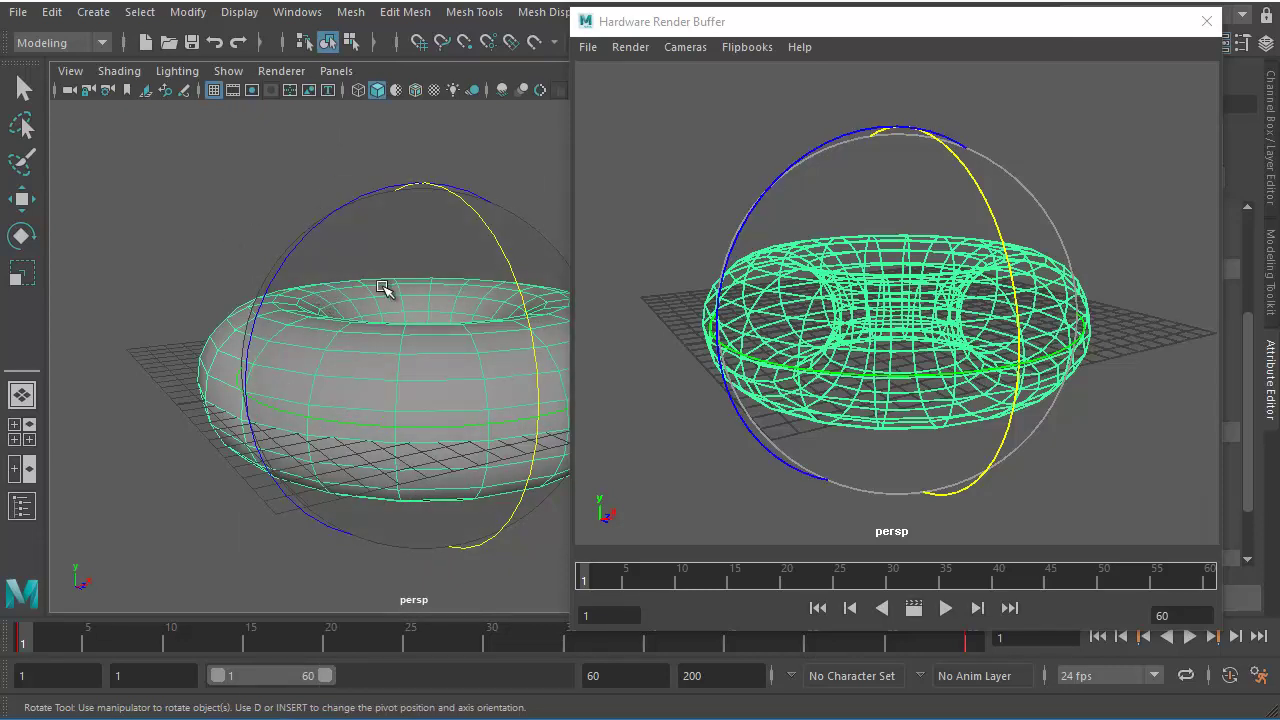
{"action": "right_click", "coordinate": [331, 120], "text": "shift"}
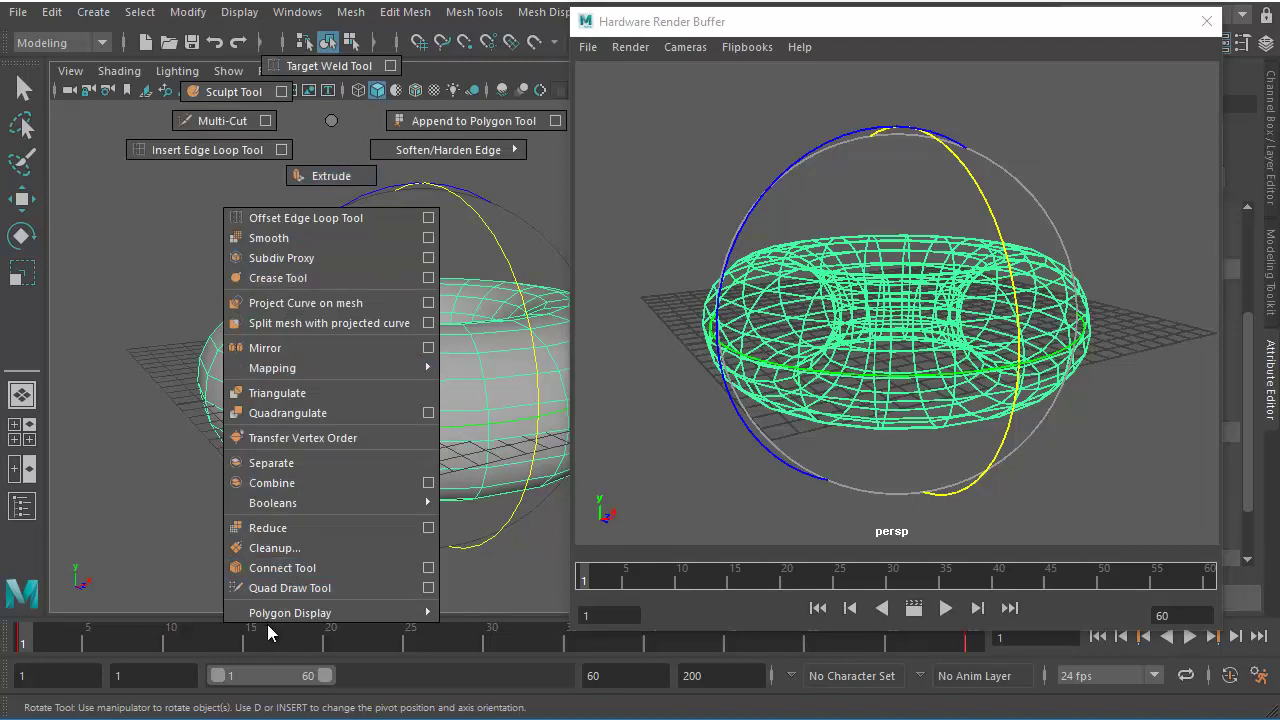
{"action": "mouse_move", "coordinate": [273, 618]}
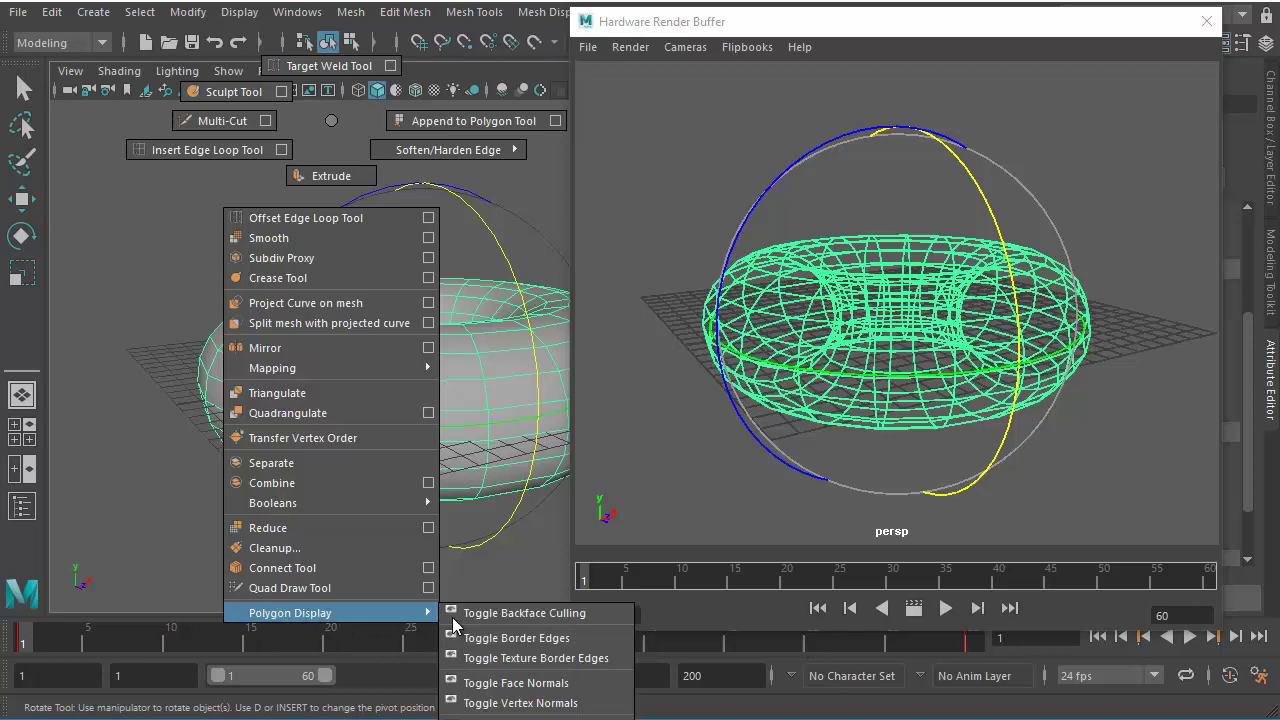
{"action": "left_click", "coordinate": [519, 613]}
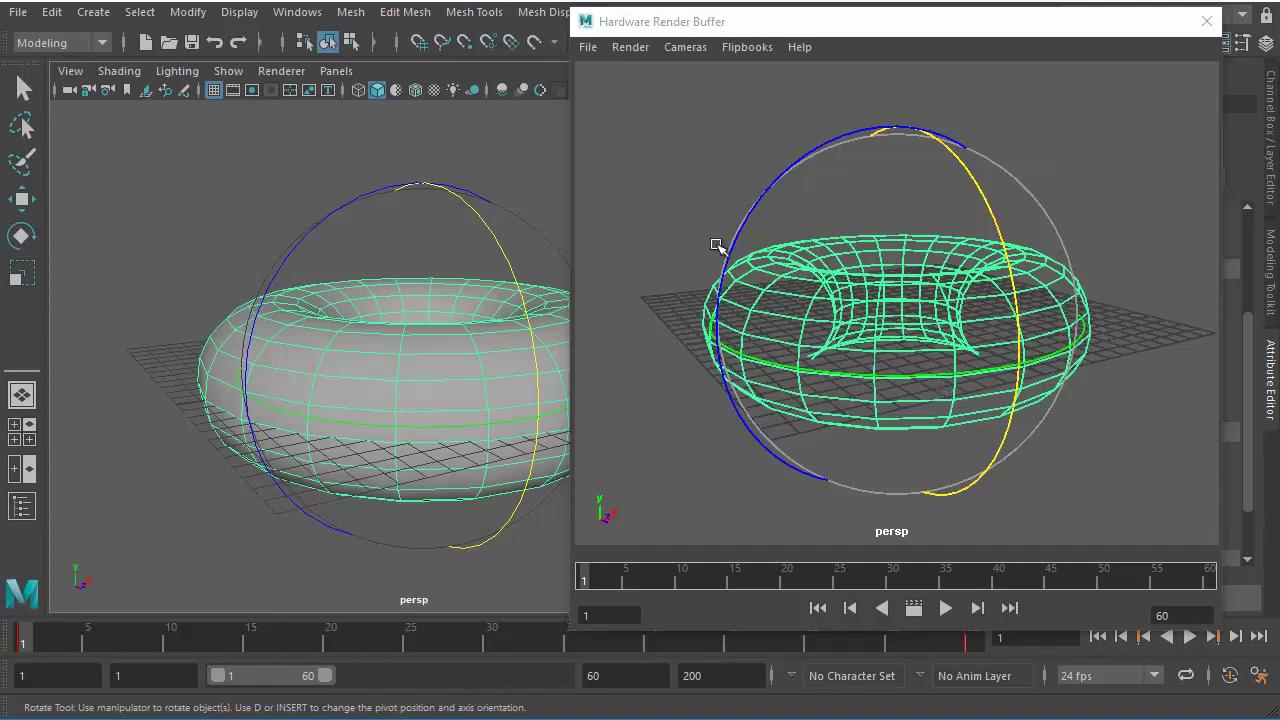
- Scrub the timeline to frame 25, then to 55, previewing the torus rotation
{"action": "left_click_drag", "start_coordinate": [35, 648], "coordinate": [409, 650]}
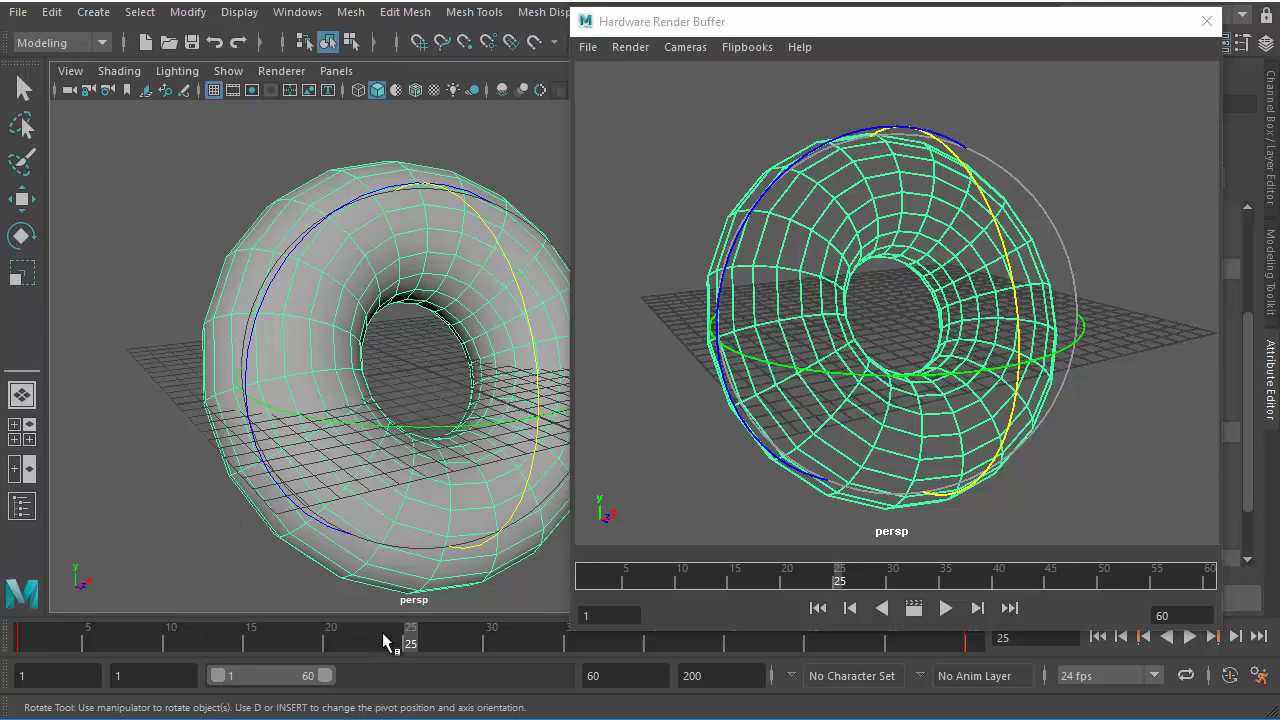
{"action": "left_click_drag", "start_coordinate": [388, 642], "coordinate": [898, 660]}
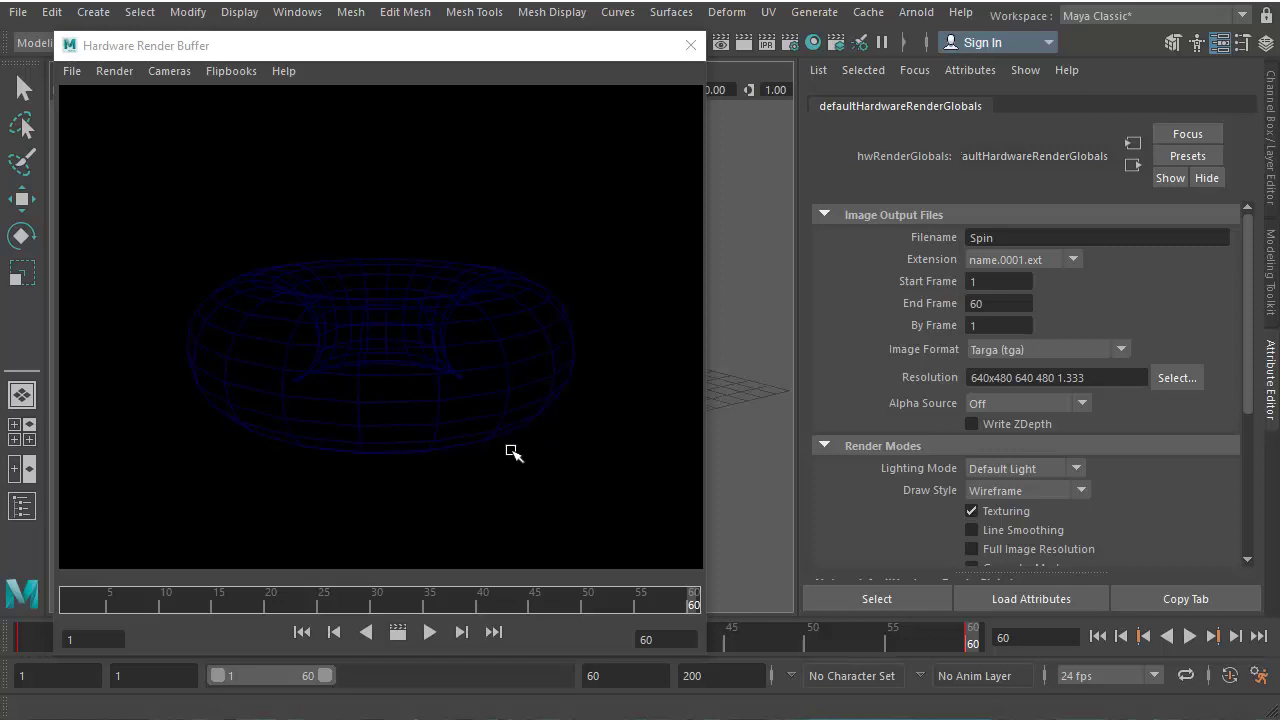
- In Color Settings' Inactive tab, change Objects > Polygon surfaces from dark blue to red
{"action": "left_click", "coordinate": [300, 15]}
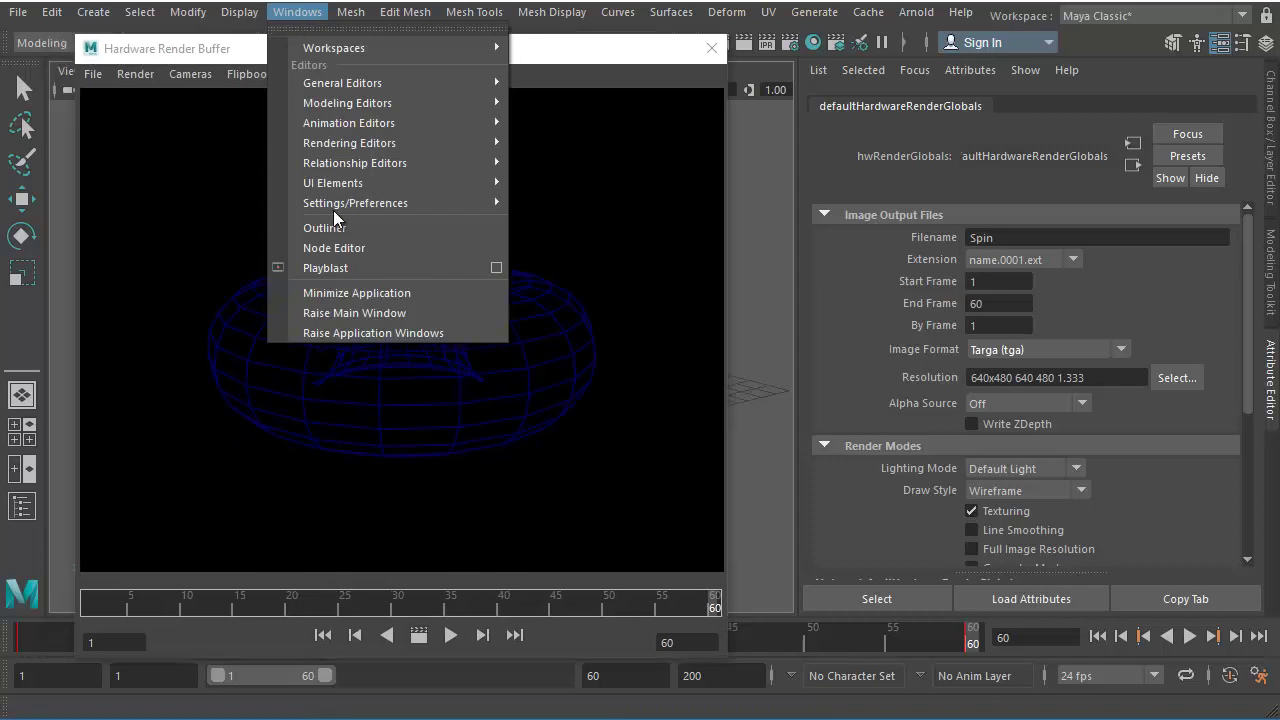
{"action": "mouse_move", "coordinate": [355, 203]}
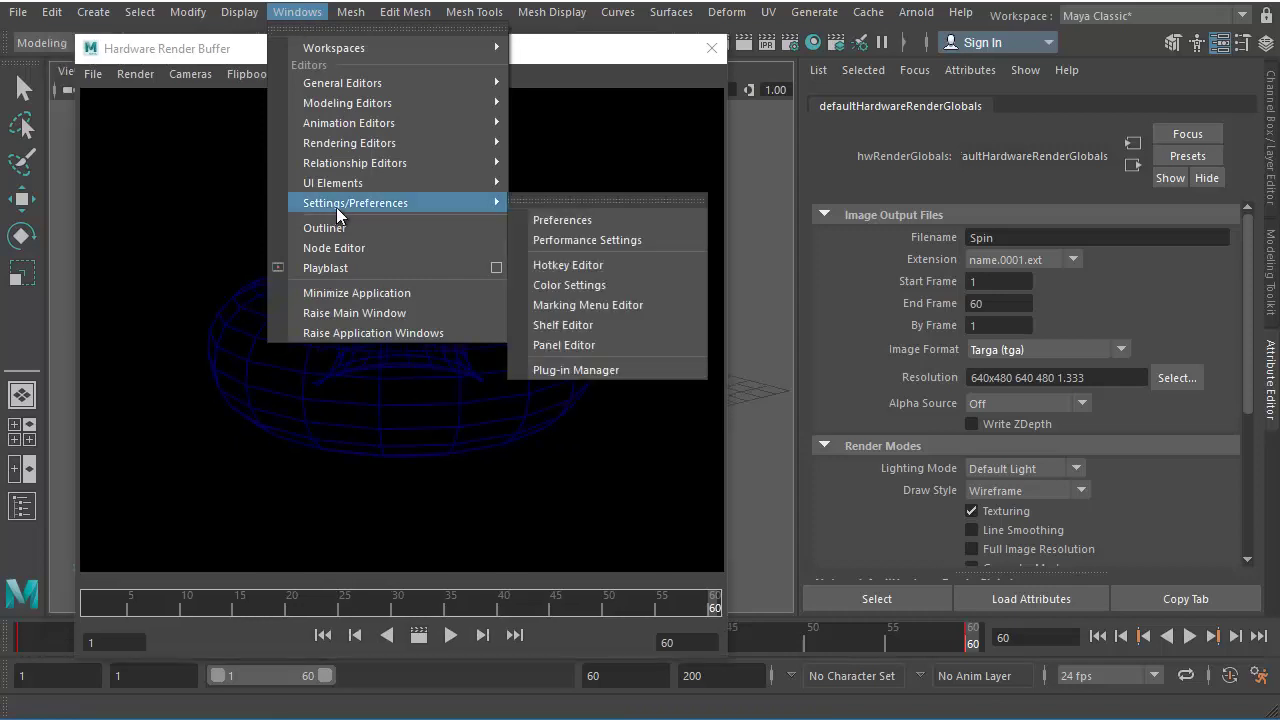
{"action": "left_click", "coordinate": [598, 288]}
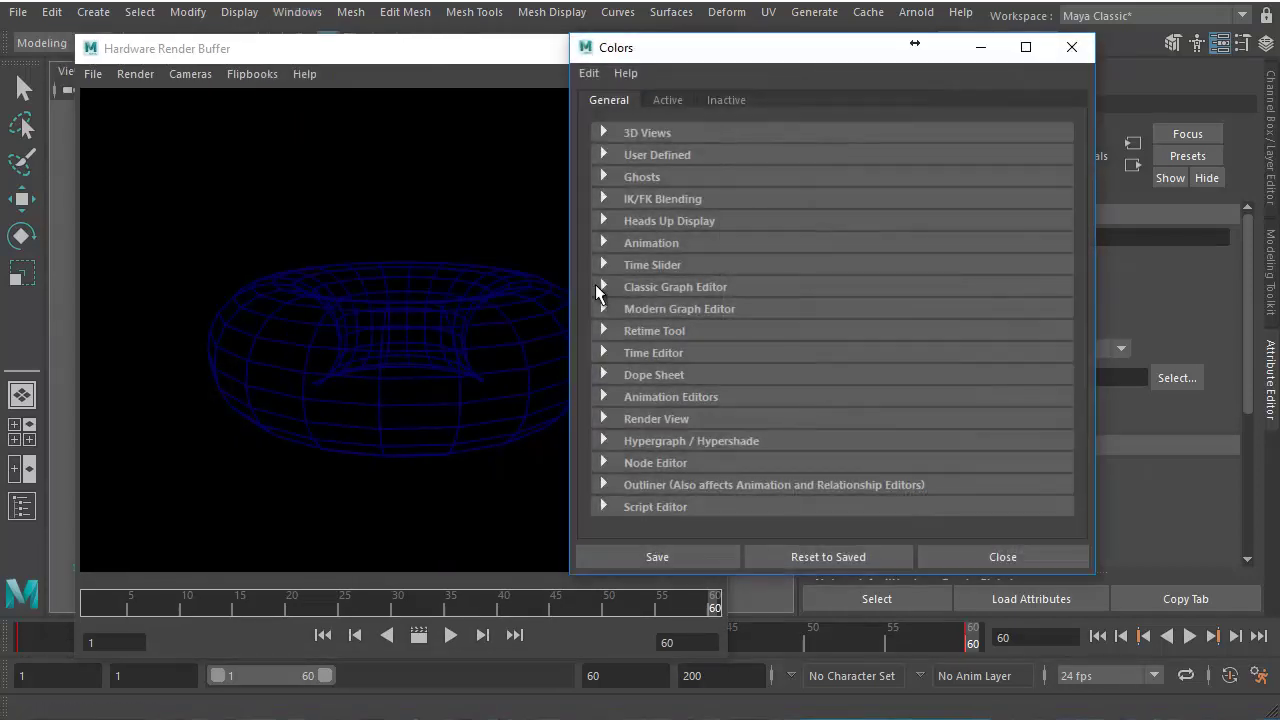
{"action": "left_click", "coordinate": [725, 100]}
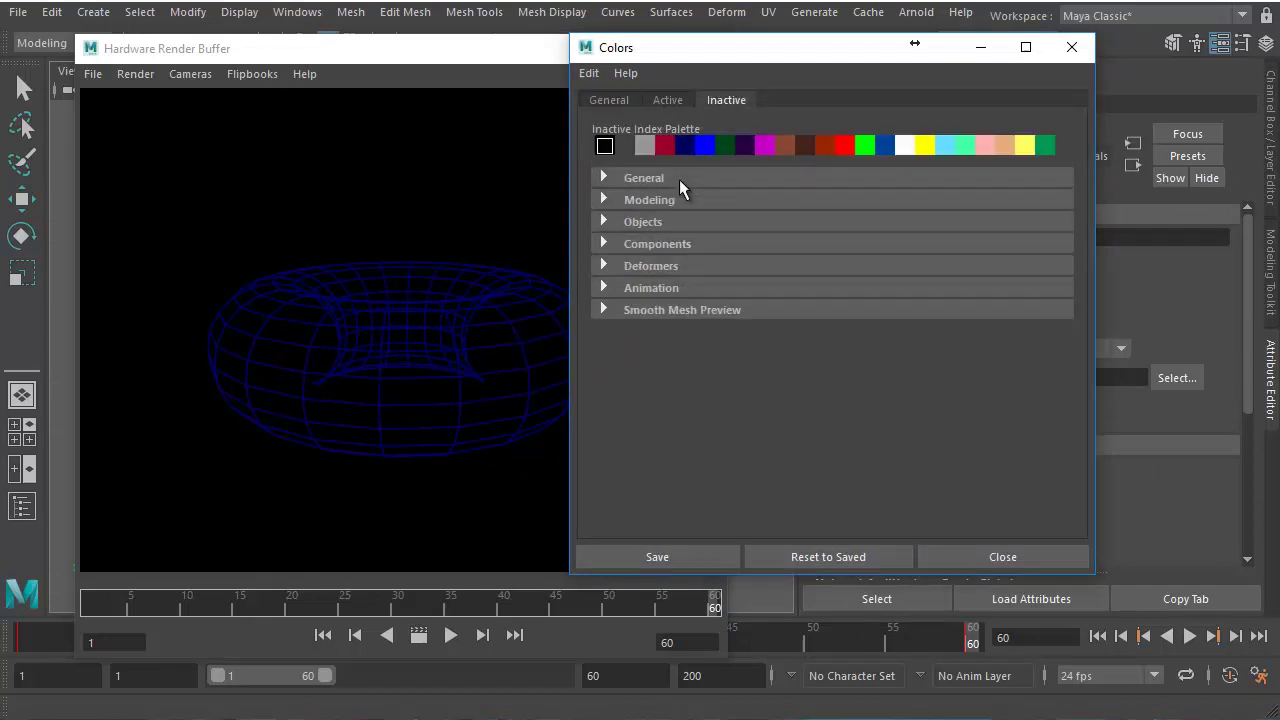
{"action": "left_click", "coordinate": [647, 199]}
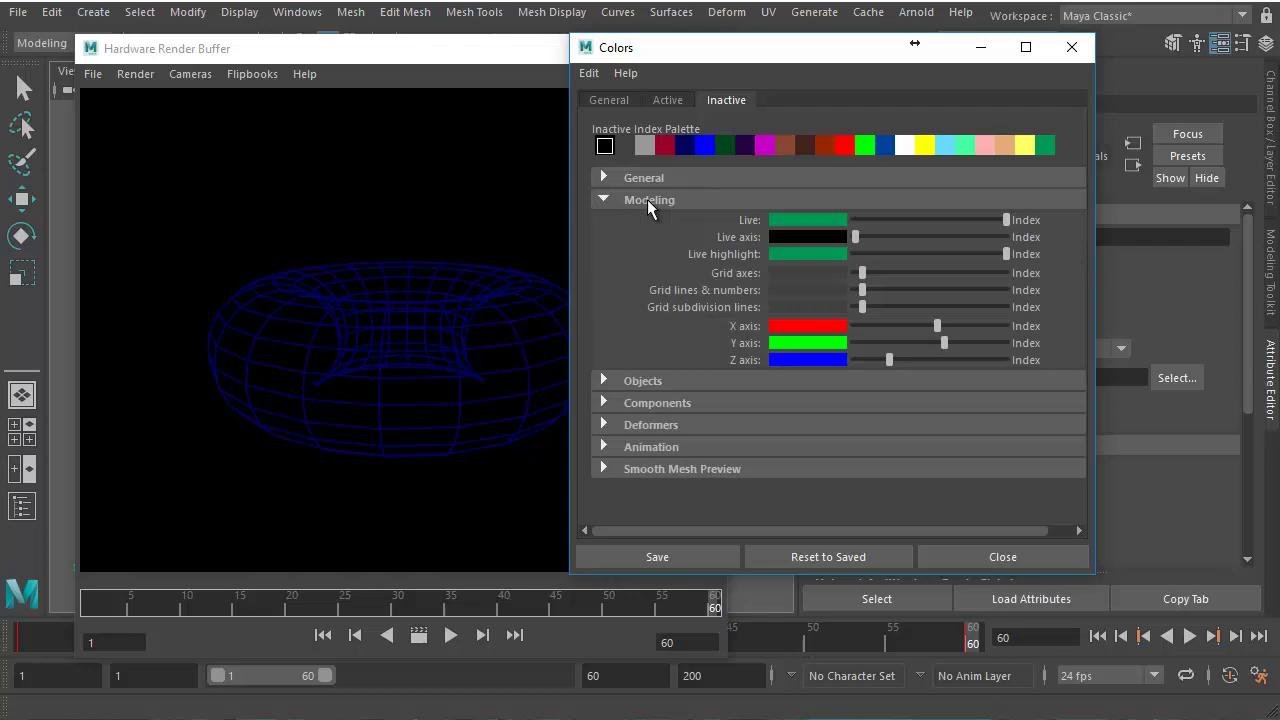
{"action": "left_click", "coordinate": [637, 385]}
{"action": "scroll", "coordinate": [637, 385], "scroll_direction": "down", "scroll_amount": 3}
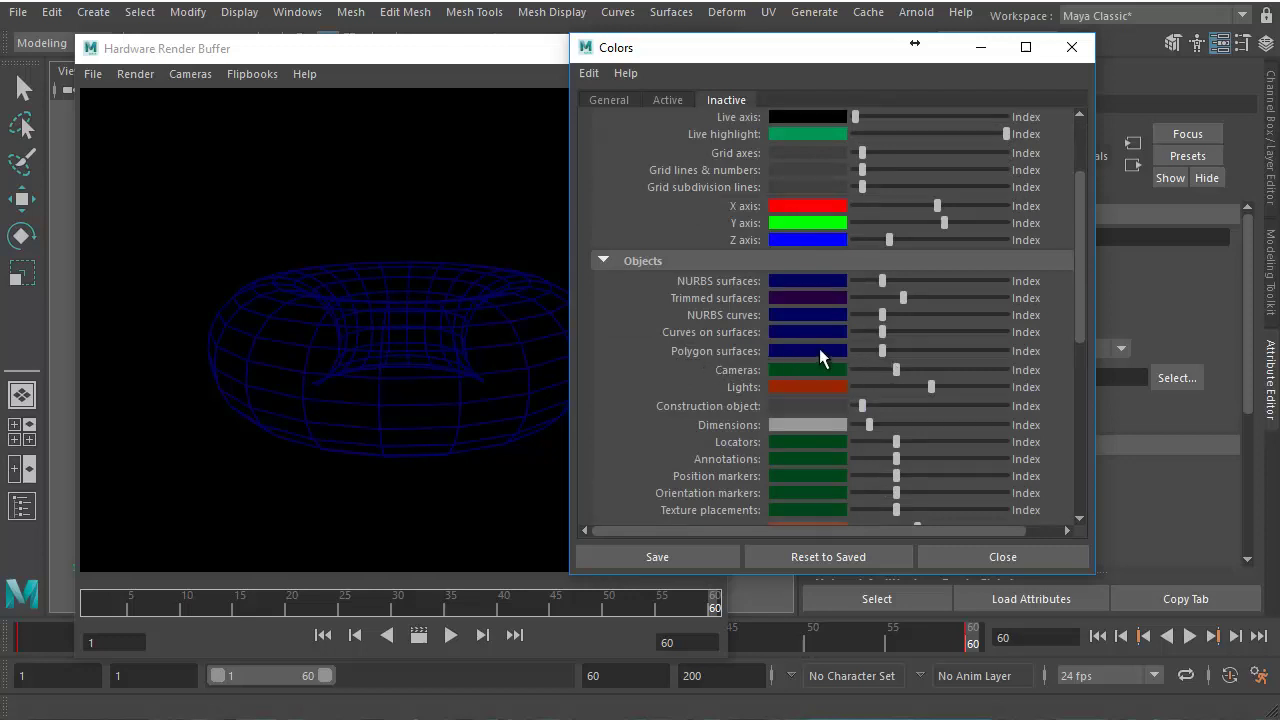
{"action": "left_click_drag", "start_coordinate": [887, 350], "coordinate": [937, 350]}
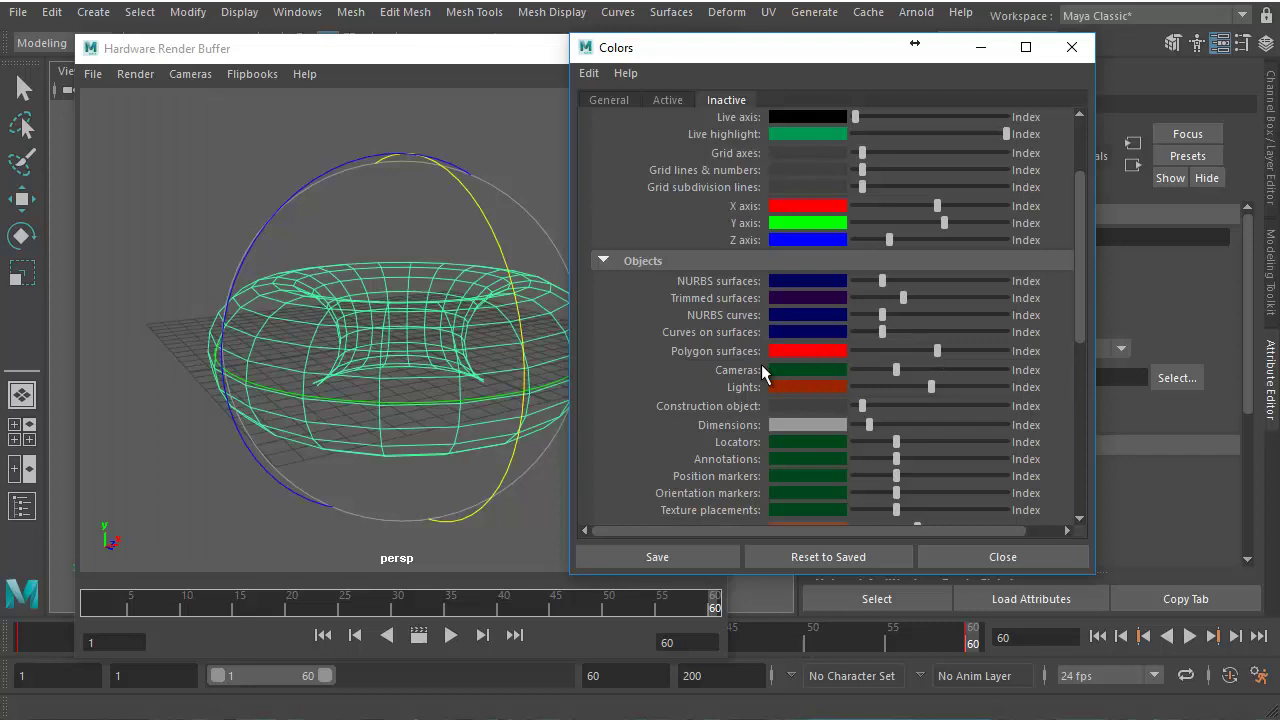
- Shift the Polygon surfaces wireframe colour from red to yellow, then render the full Spin sequence
{"action": "left_click", "coordinate": [424, 636]}
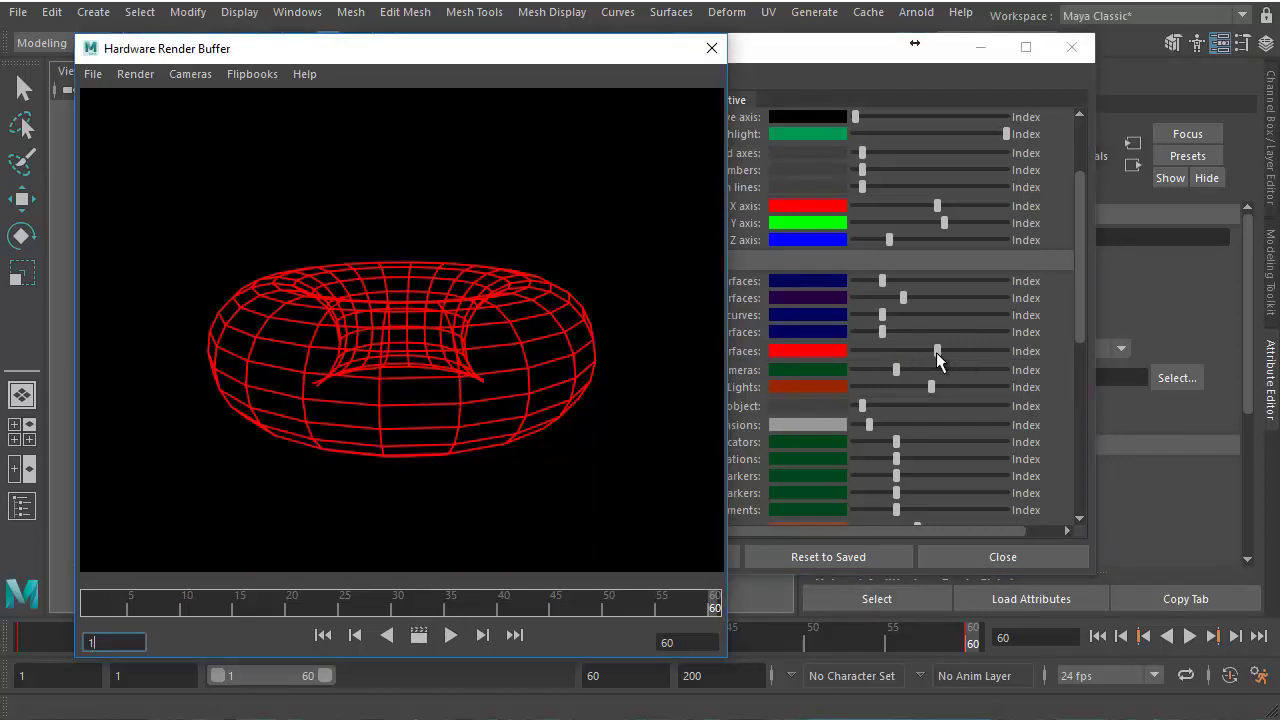
{"action": "left_click_drag", "start_coordinate": [938, 350], "coordinate": [944, 351]}
{"action": "left_click", "coordinate": [560, 415]}
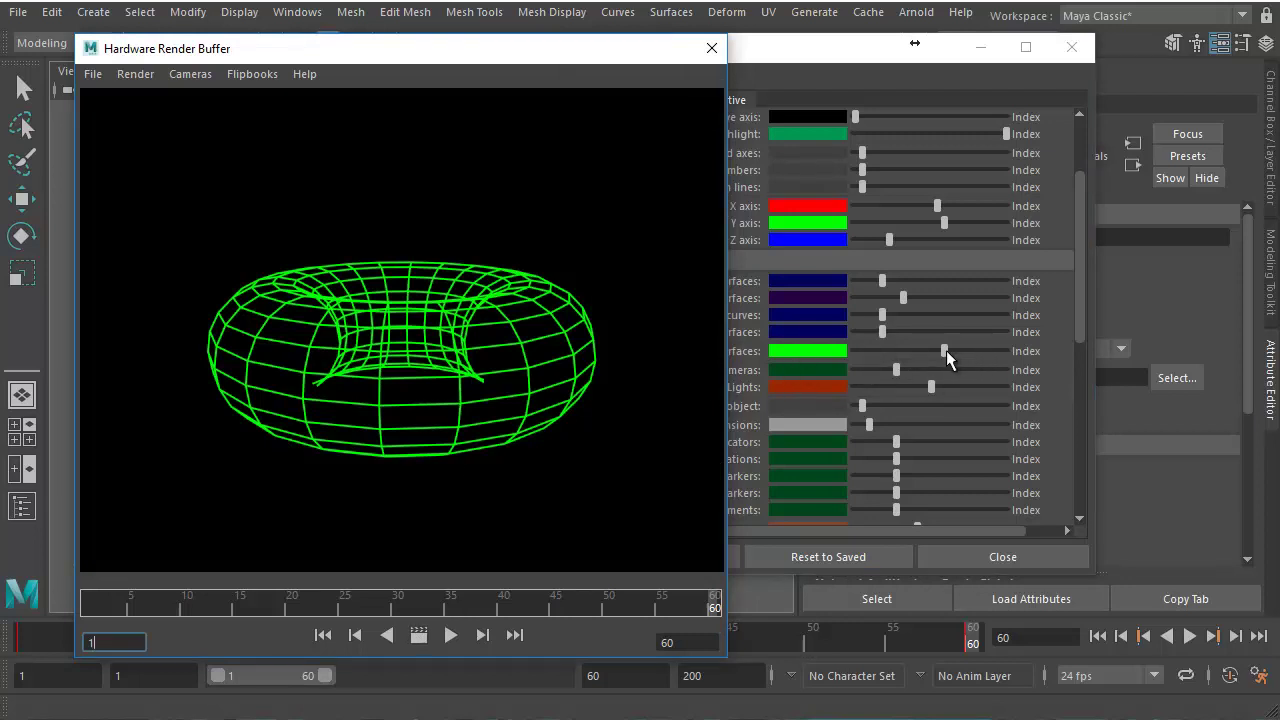
{"action": "left_click_drag", "start_coordinate": [948, 358], "coordinate": [998, 353]}
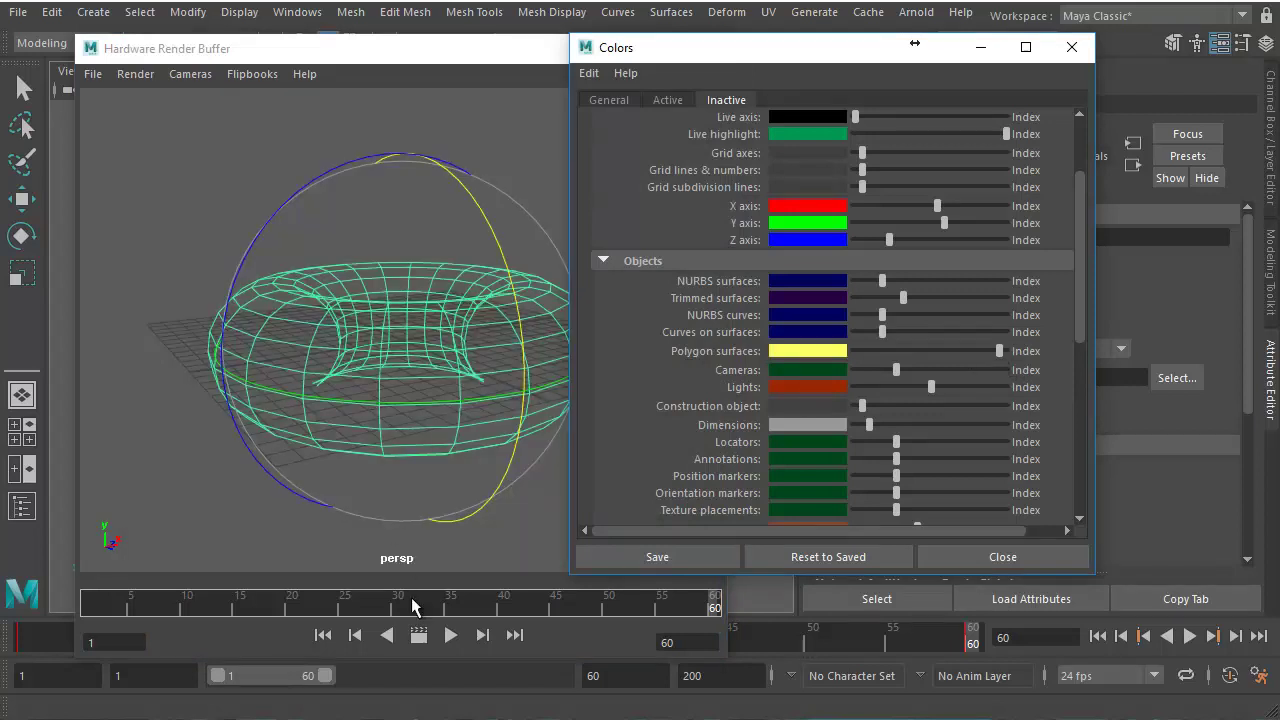
{"action": "left_click", "coordinate": [418, 634]}
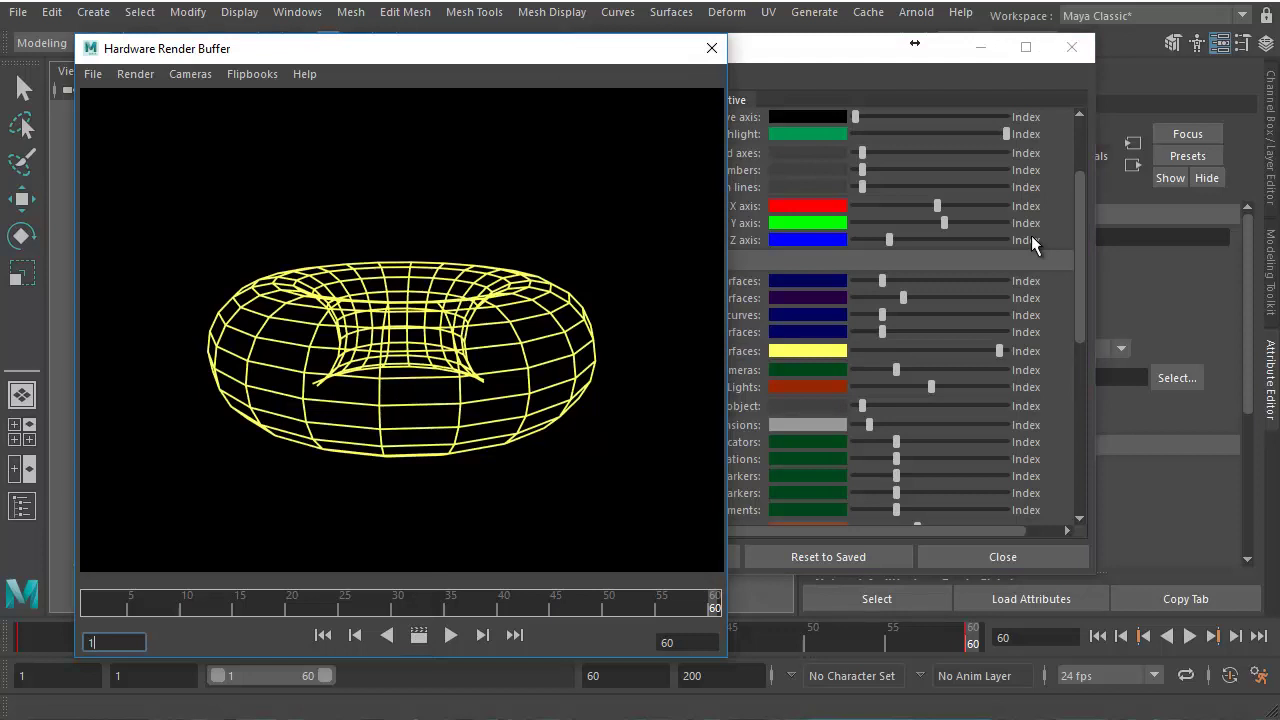
{"action": "left_click", "coordinate": [1071, 47]}
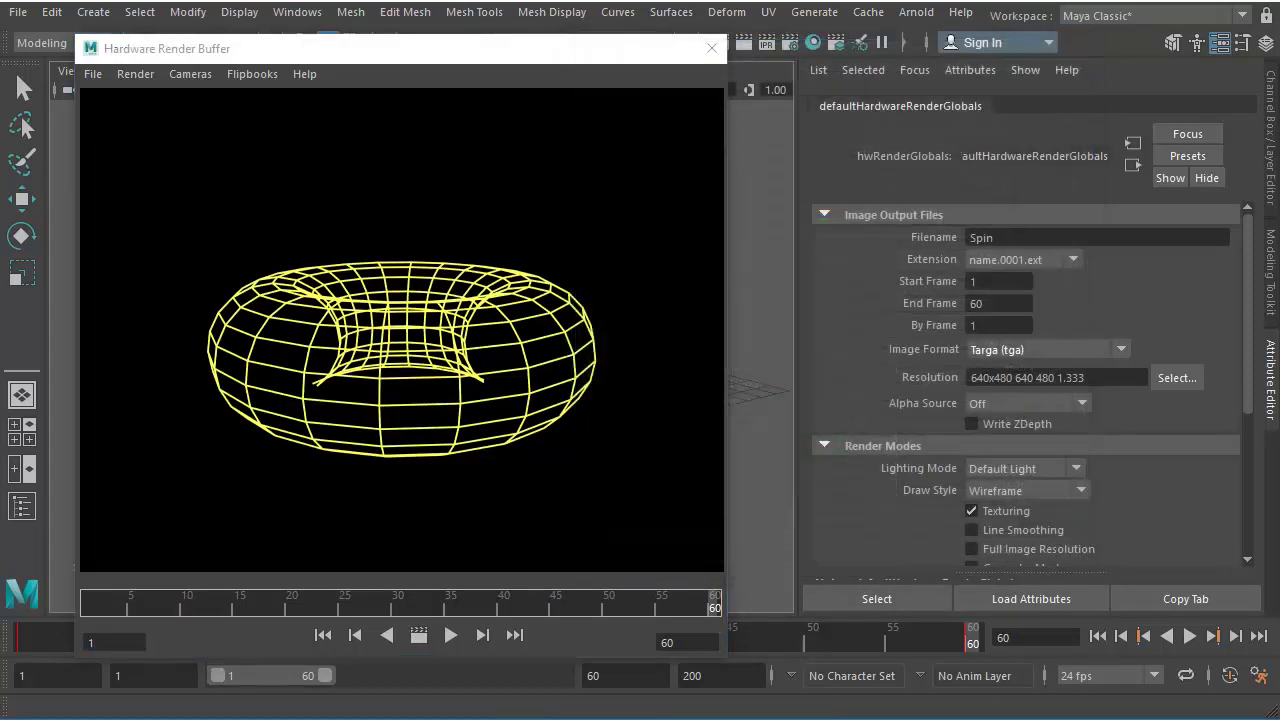
{"action": "left_click", "coordinate": [135, 74]}
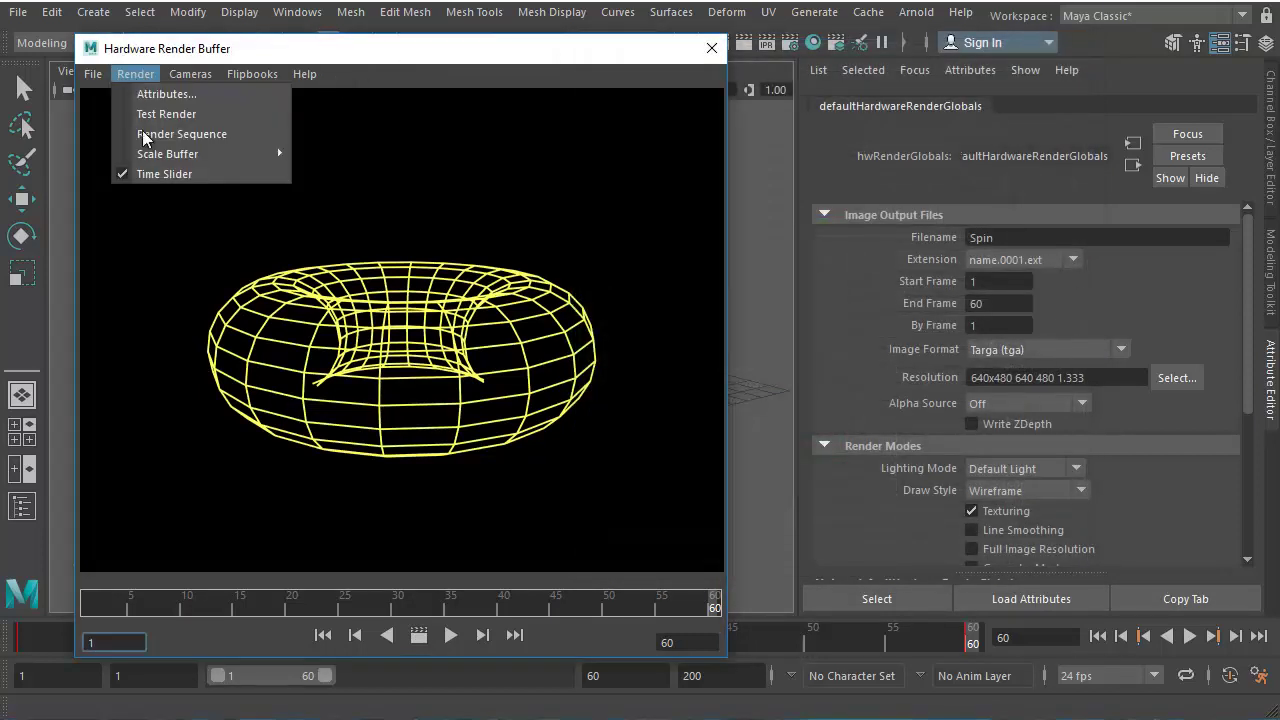
{"action": "left_click", "coordinate": [219, 134]}
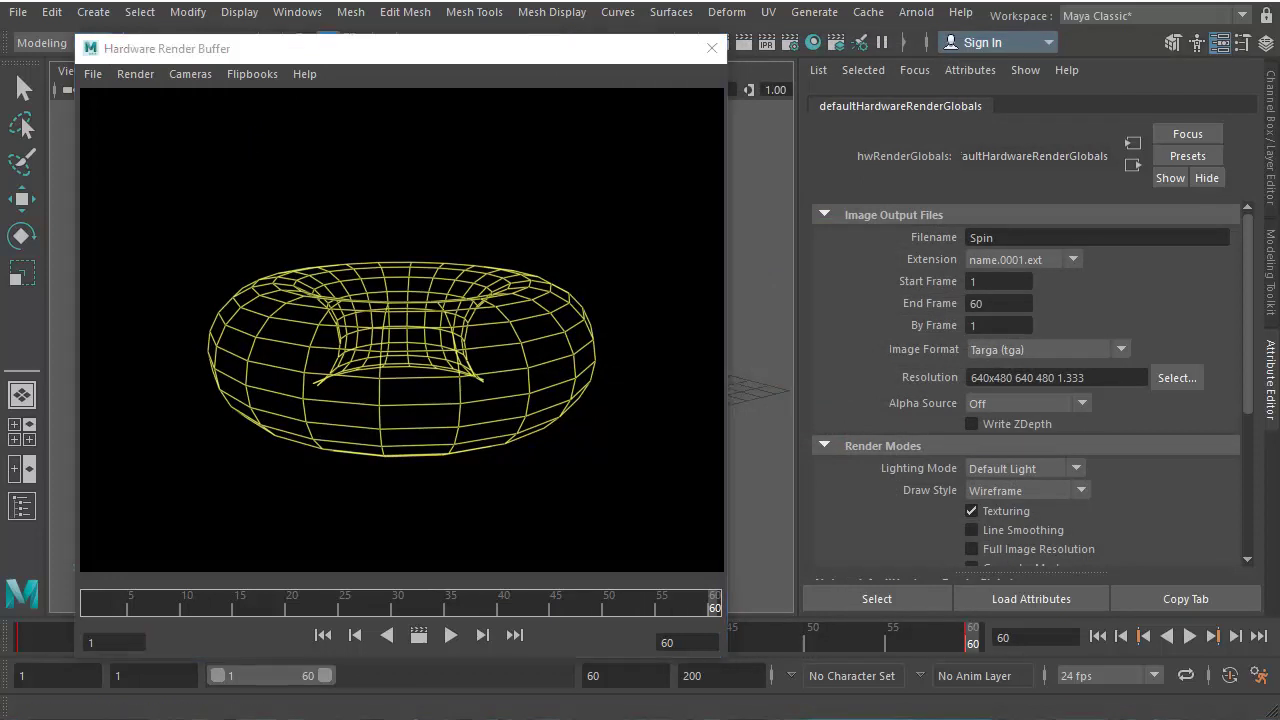
- Launch FCheck from the Start menu search
{"action": "key", "text": "super"}
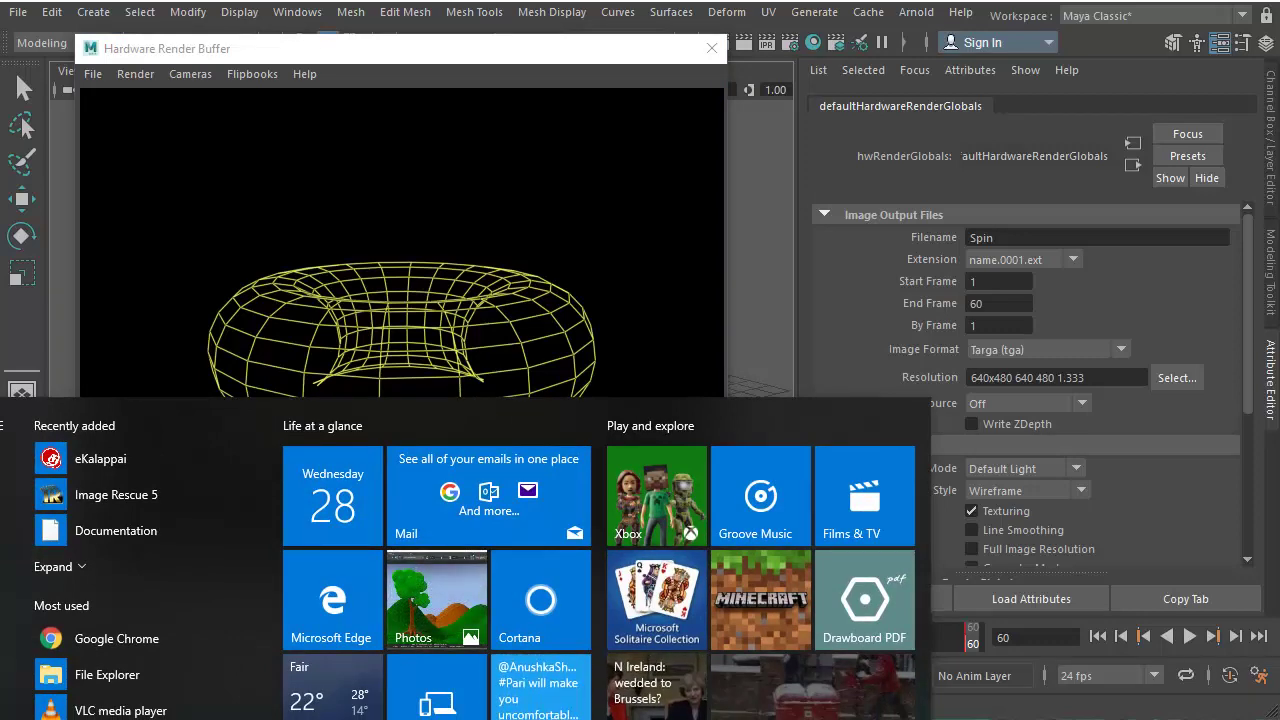
{"action": "type", "text": "fcheck"}
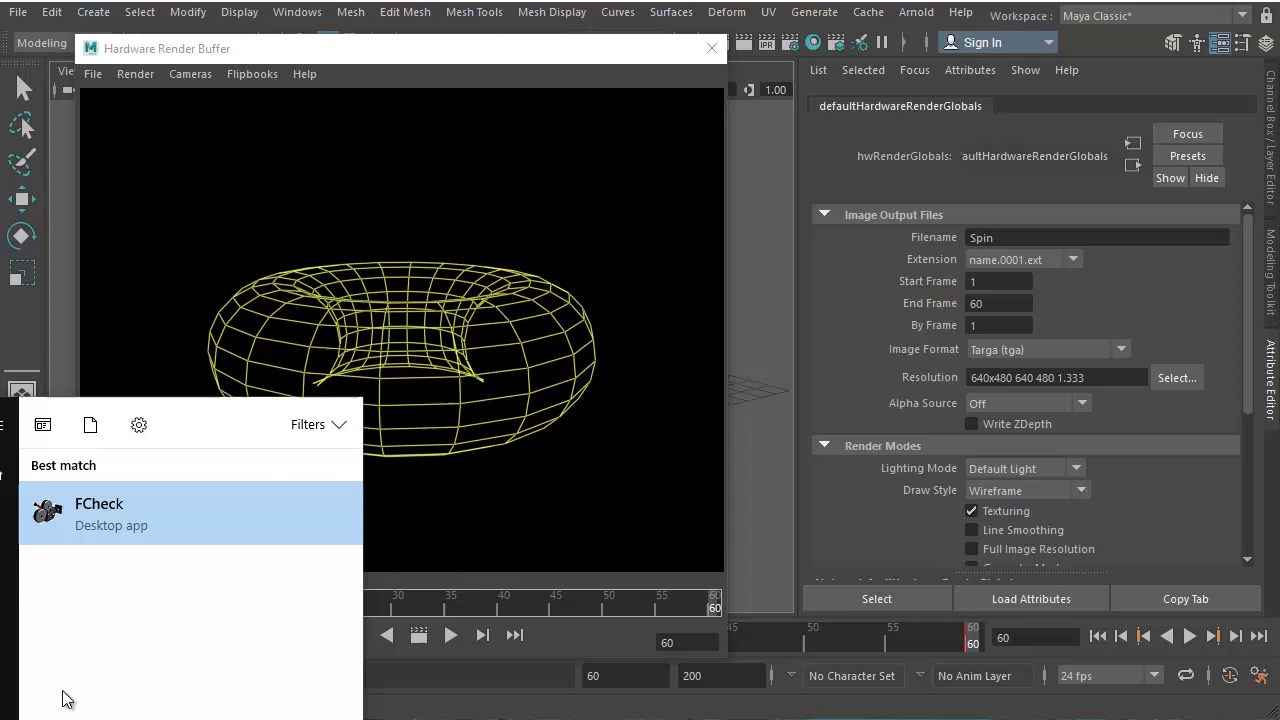
{"action": "left_click", "coordinate": [129, 515]}
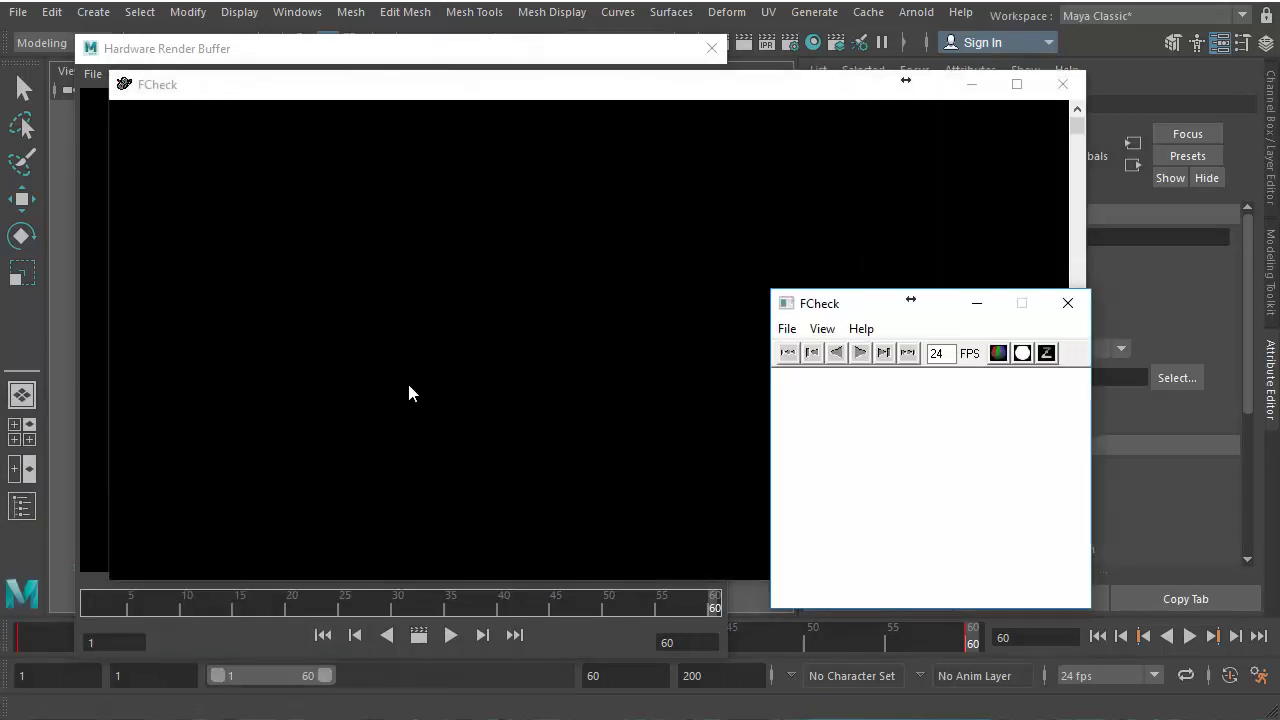
- Open Spin.0001.tga as an animation in FCheck and centre the playback window
{"action": "left_click", "coordinate": [787, 328]}
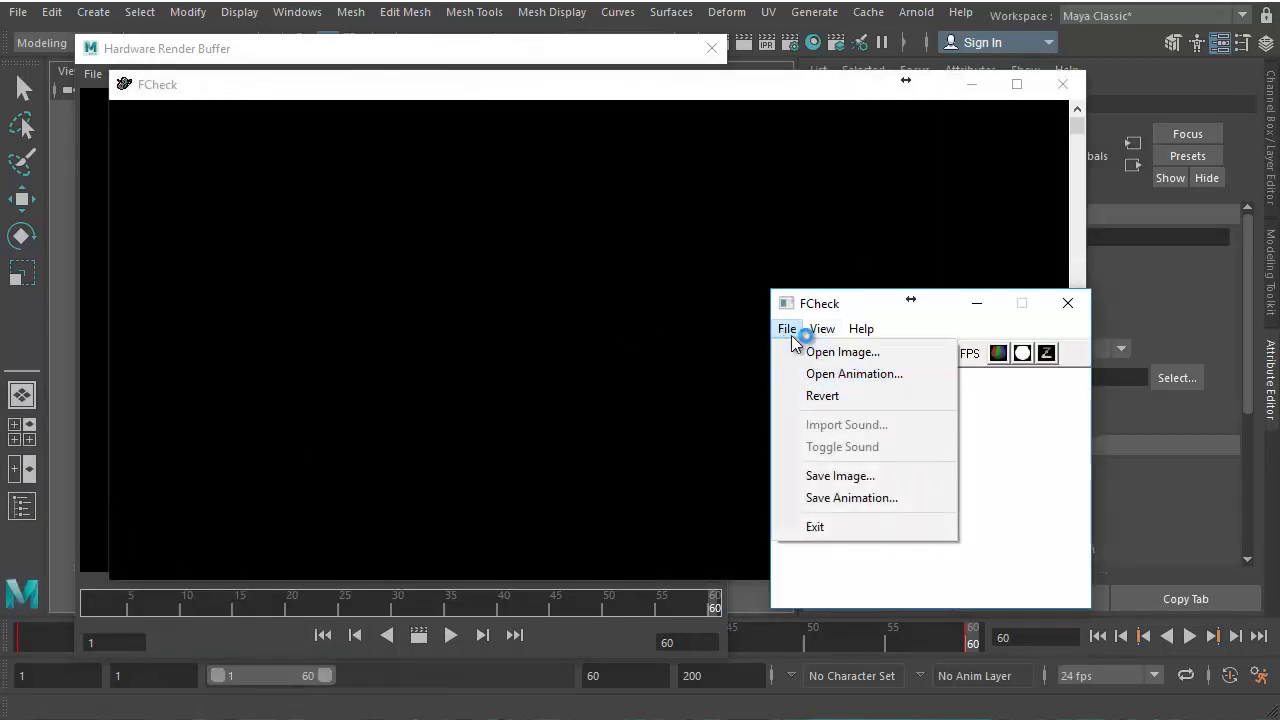
{"action": "left_click", "coordinate": [806, 371]}
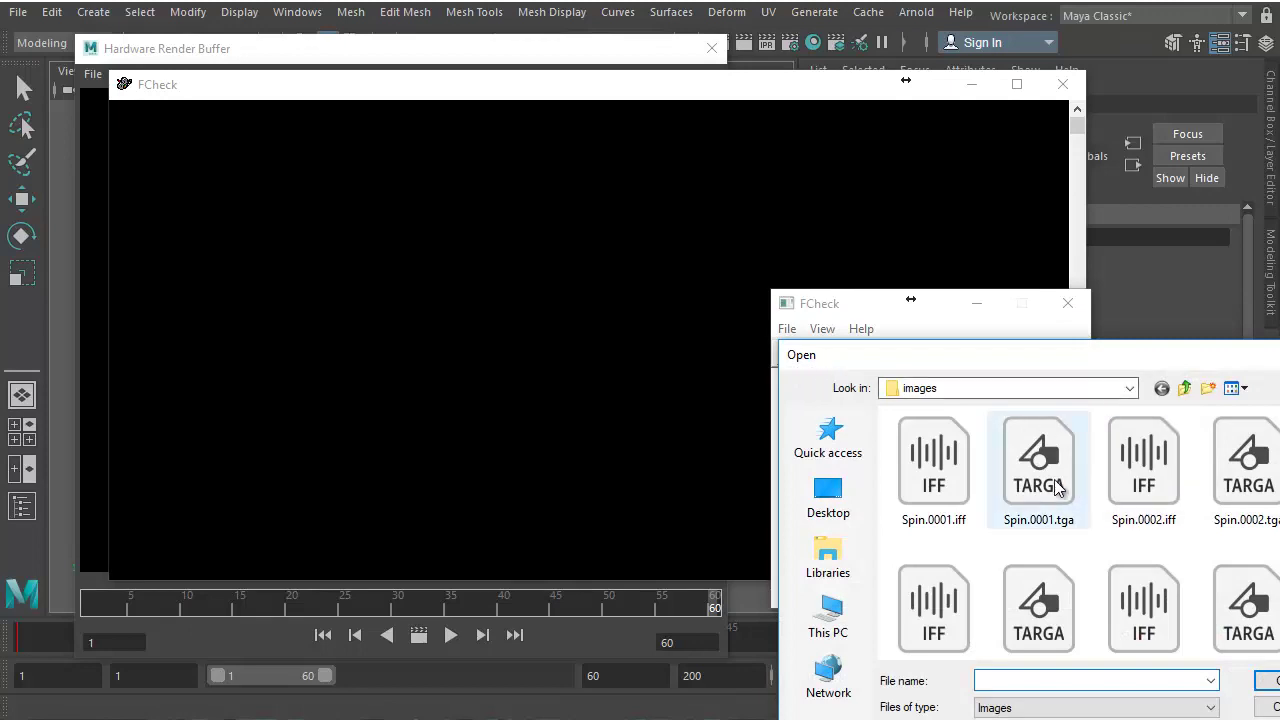
{"action": "left_click", "coordinate": [1050, 480]}
{"action": "left_click_drag", "start_coordinate": [1105, 359], "coordinate": [610, 198]}
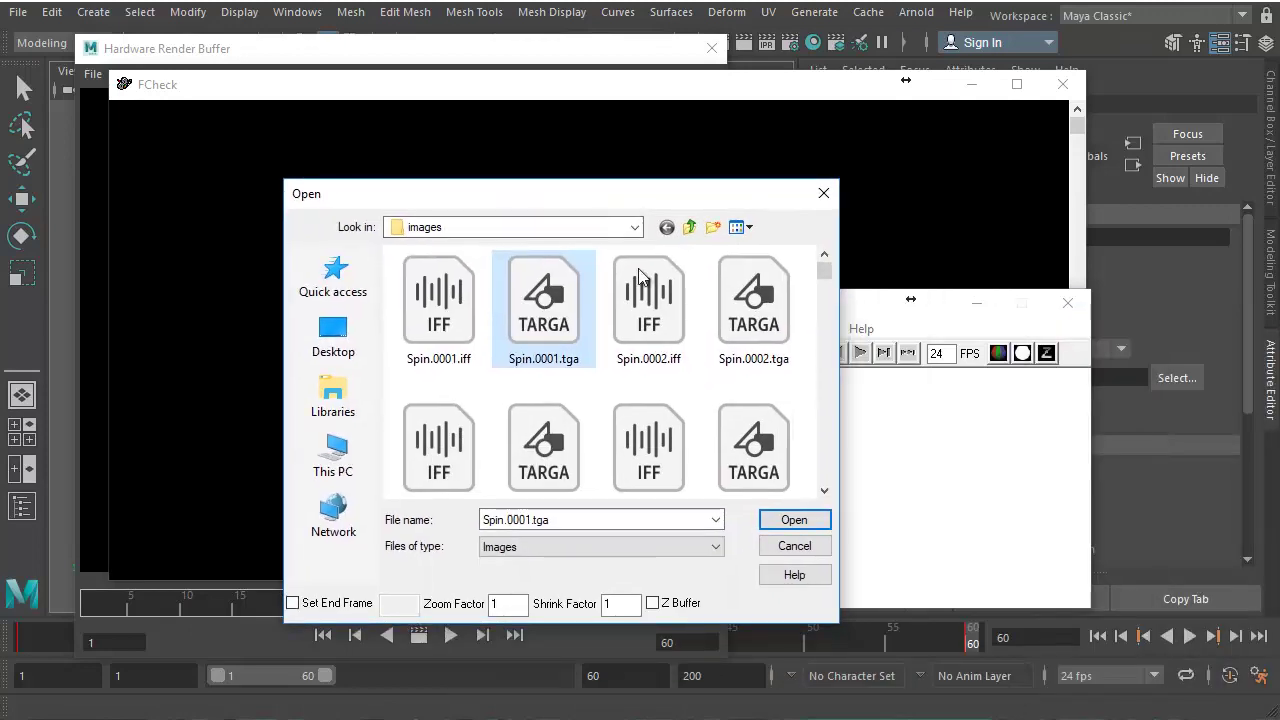
{"action": "left_click", "coordinate": [792, 519]}
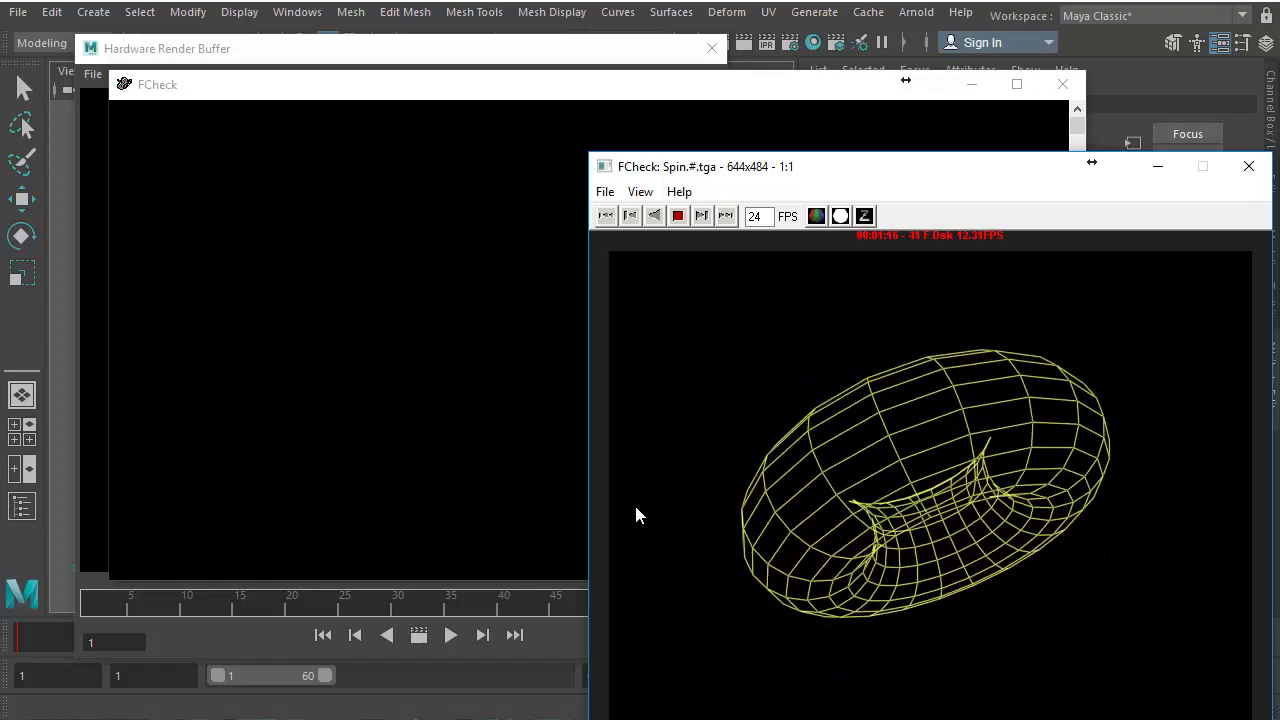
{"action": "left_click_drag", "start_coordinate": [847, 164], "coordinate": [551, 57]}
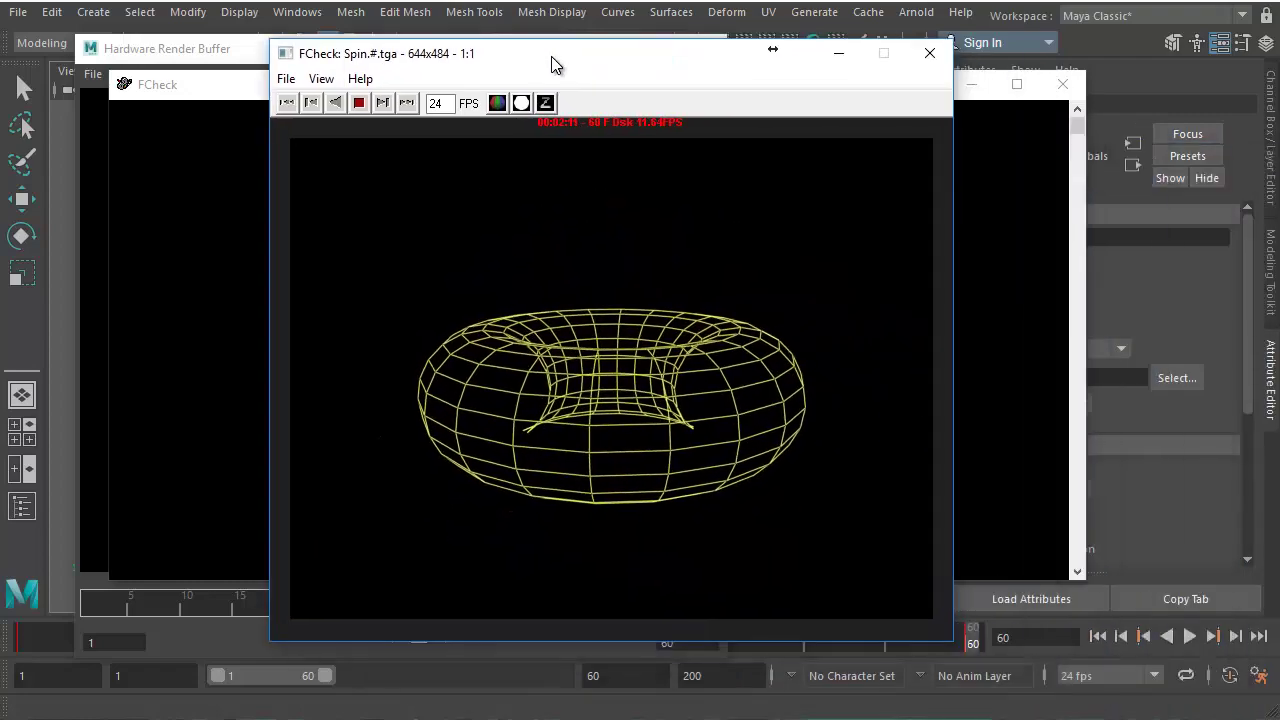